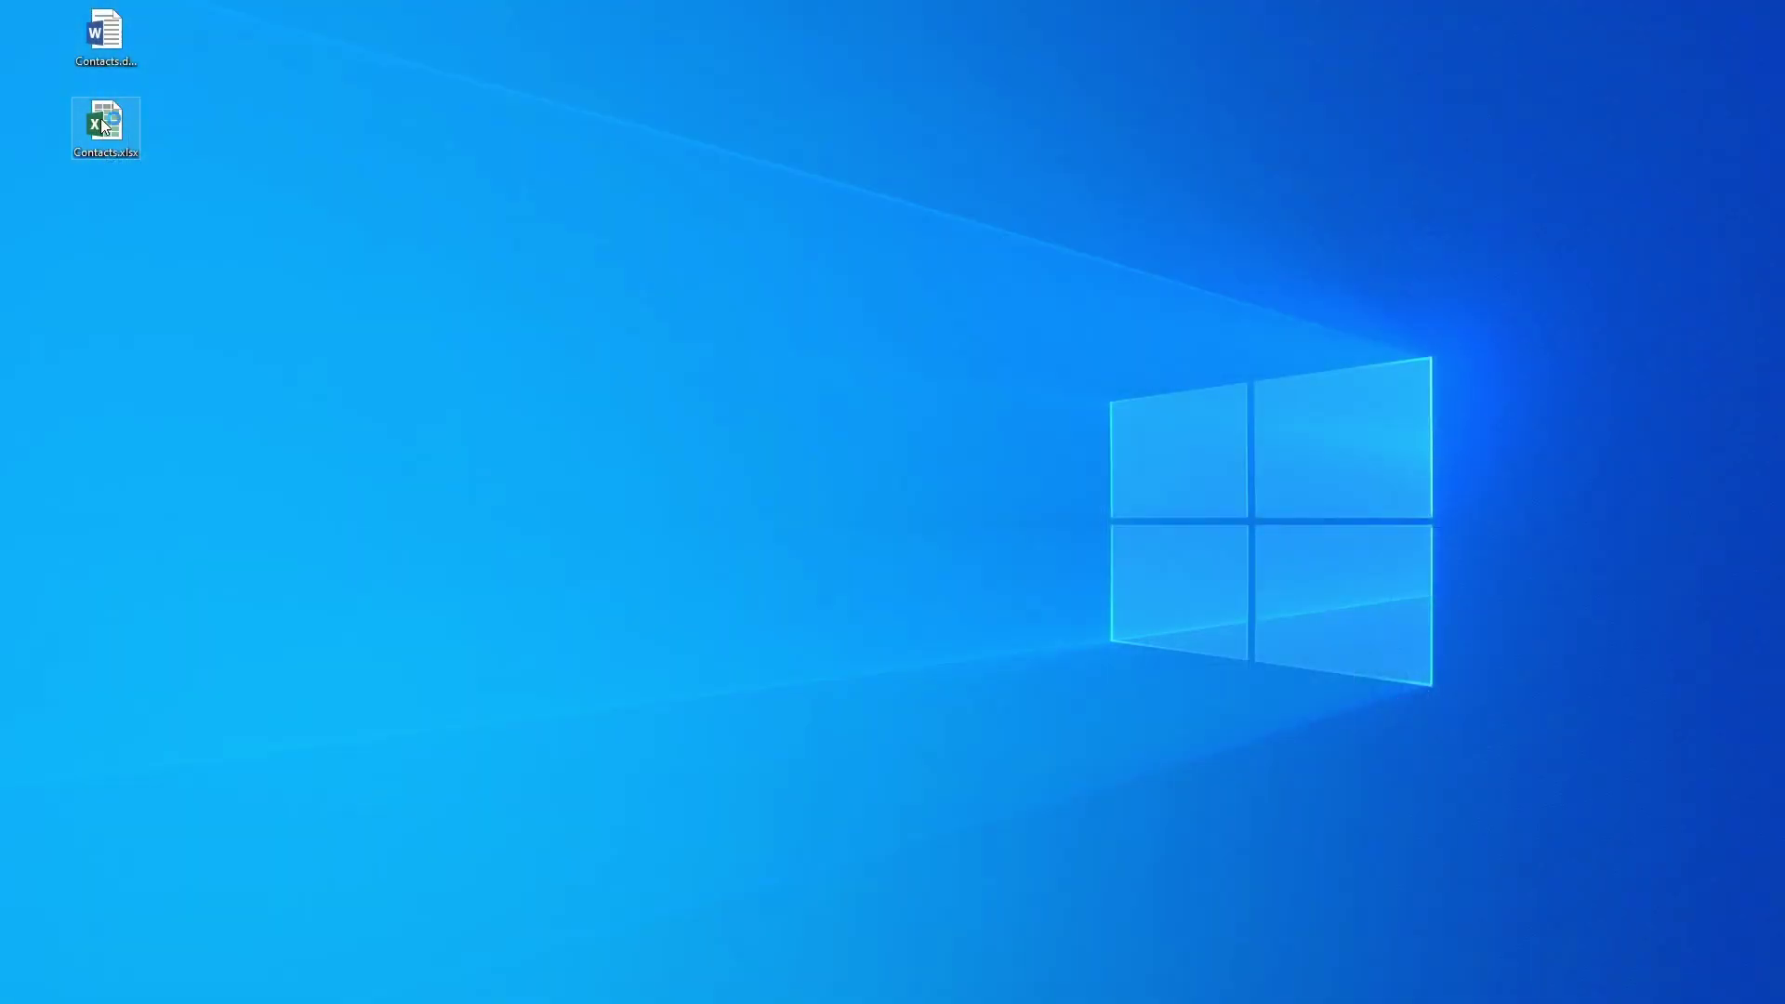
Step: Review the Contacts spreadsheet columns — Business Name, Address, City, State, Zip, Contact Person — then close it
double_click(106, 125)
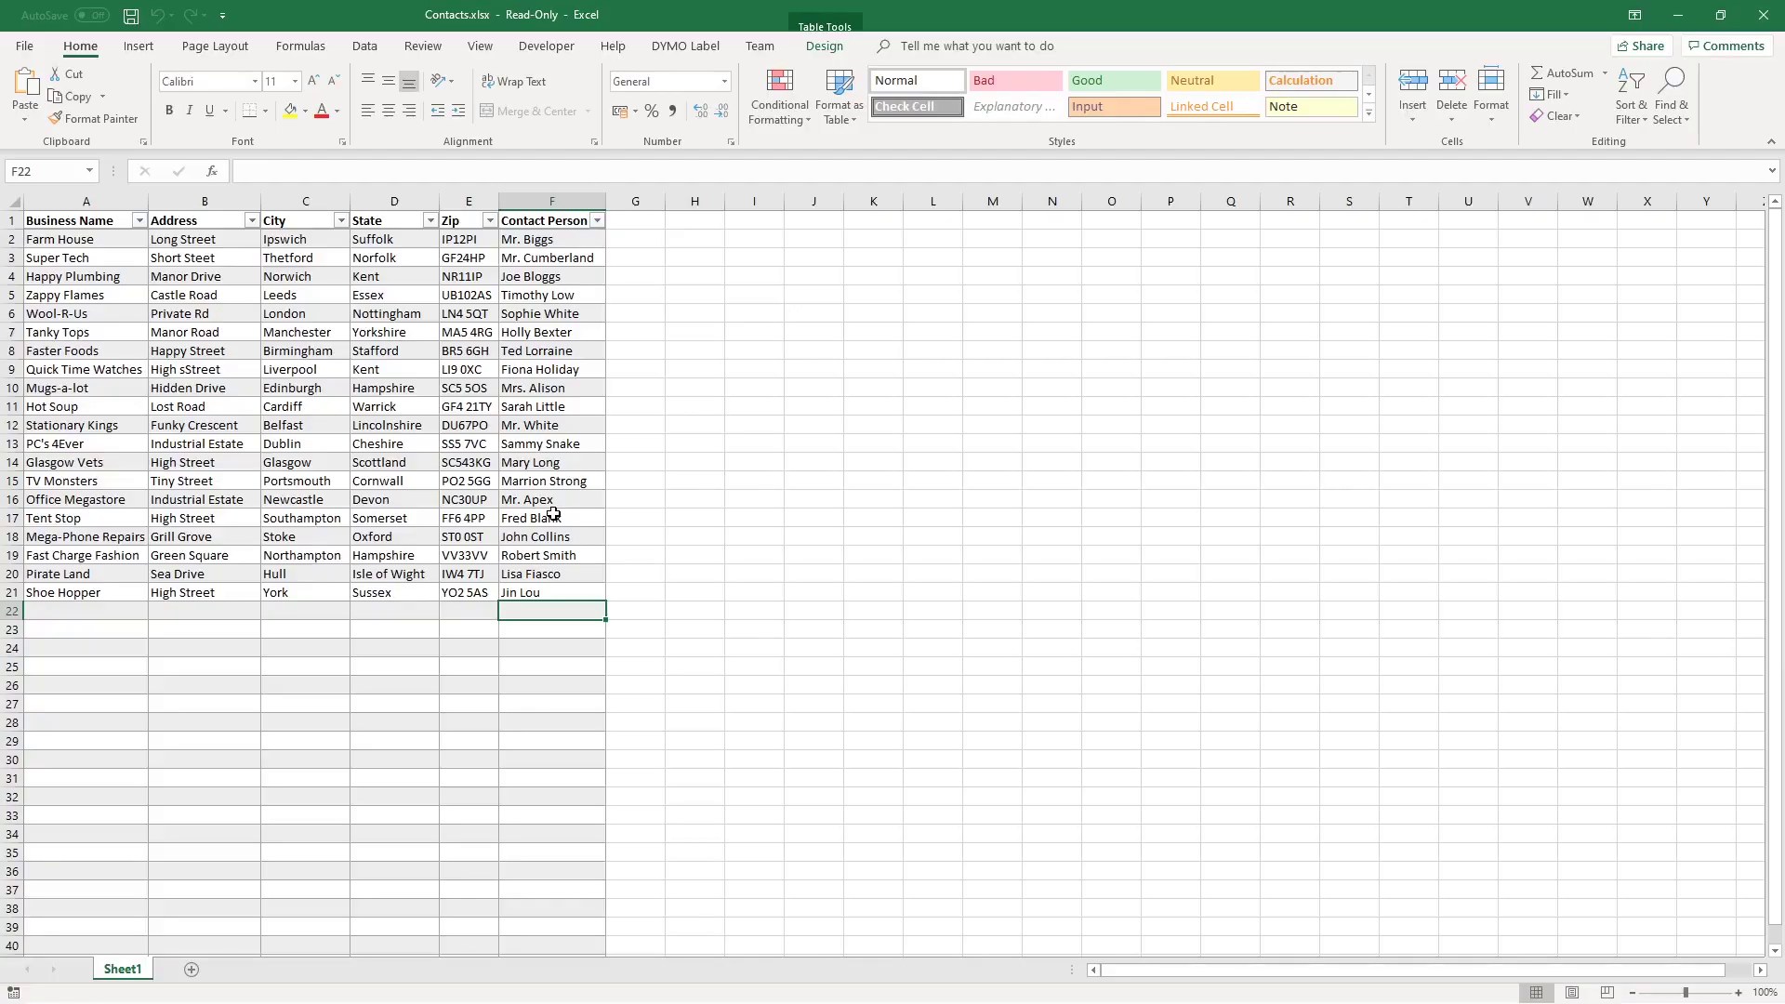
left_click(67, 221)
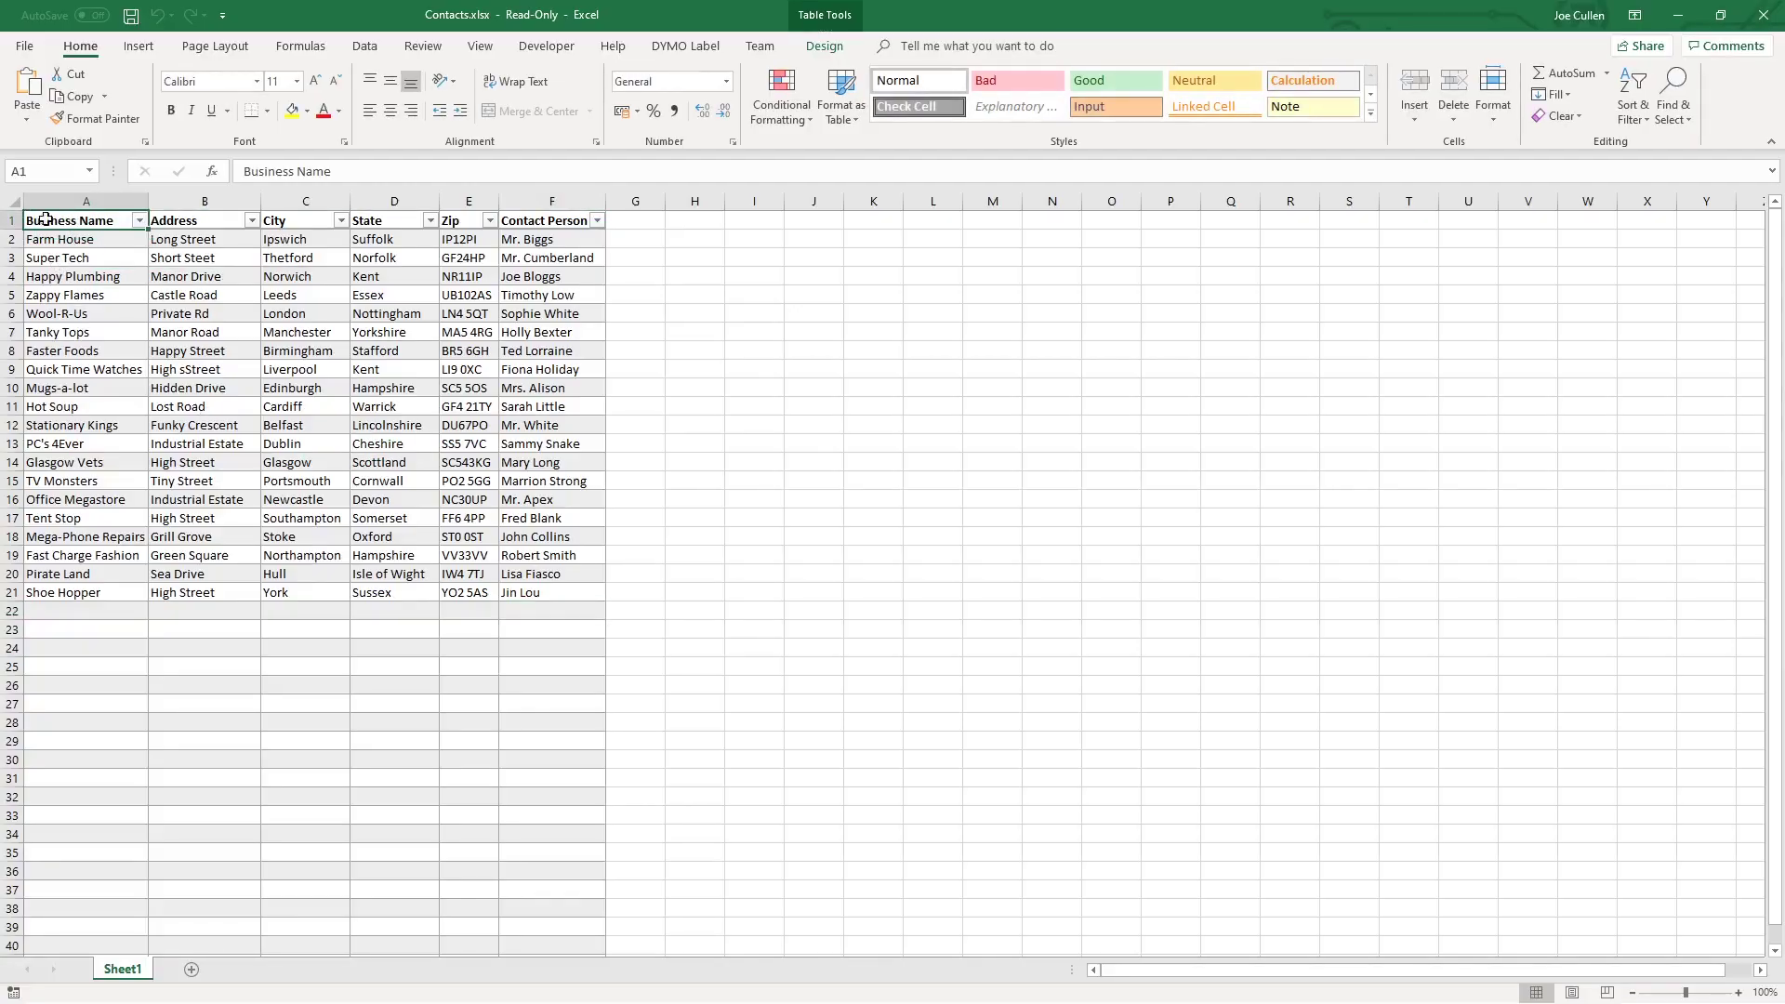
left_click(182, 221)
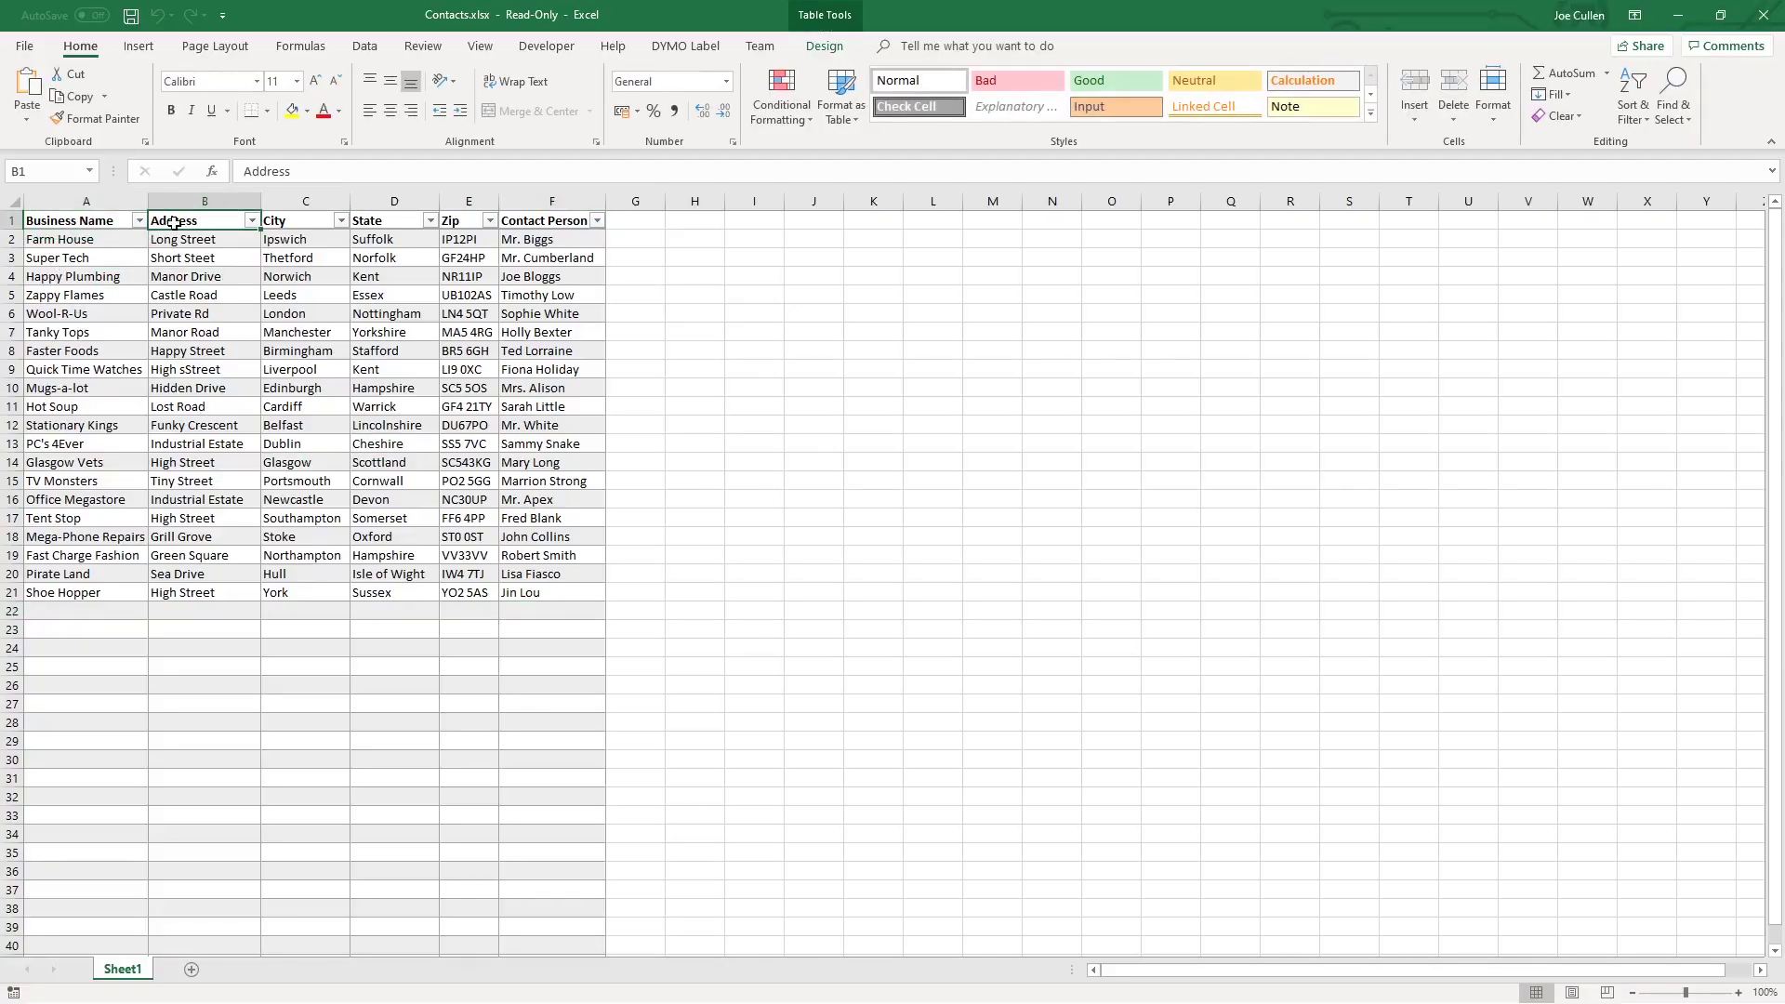
left_click(314, 221)
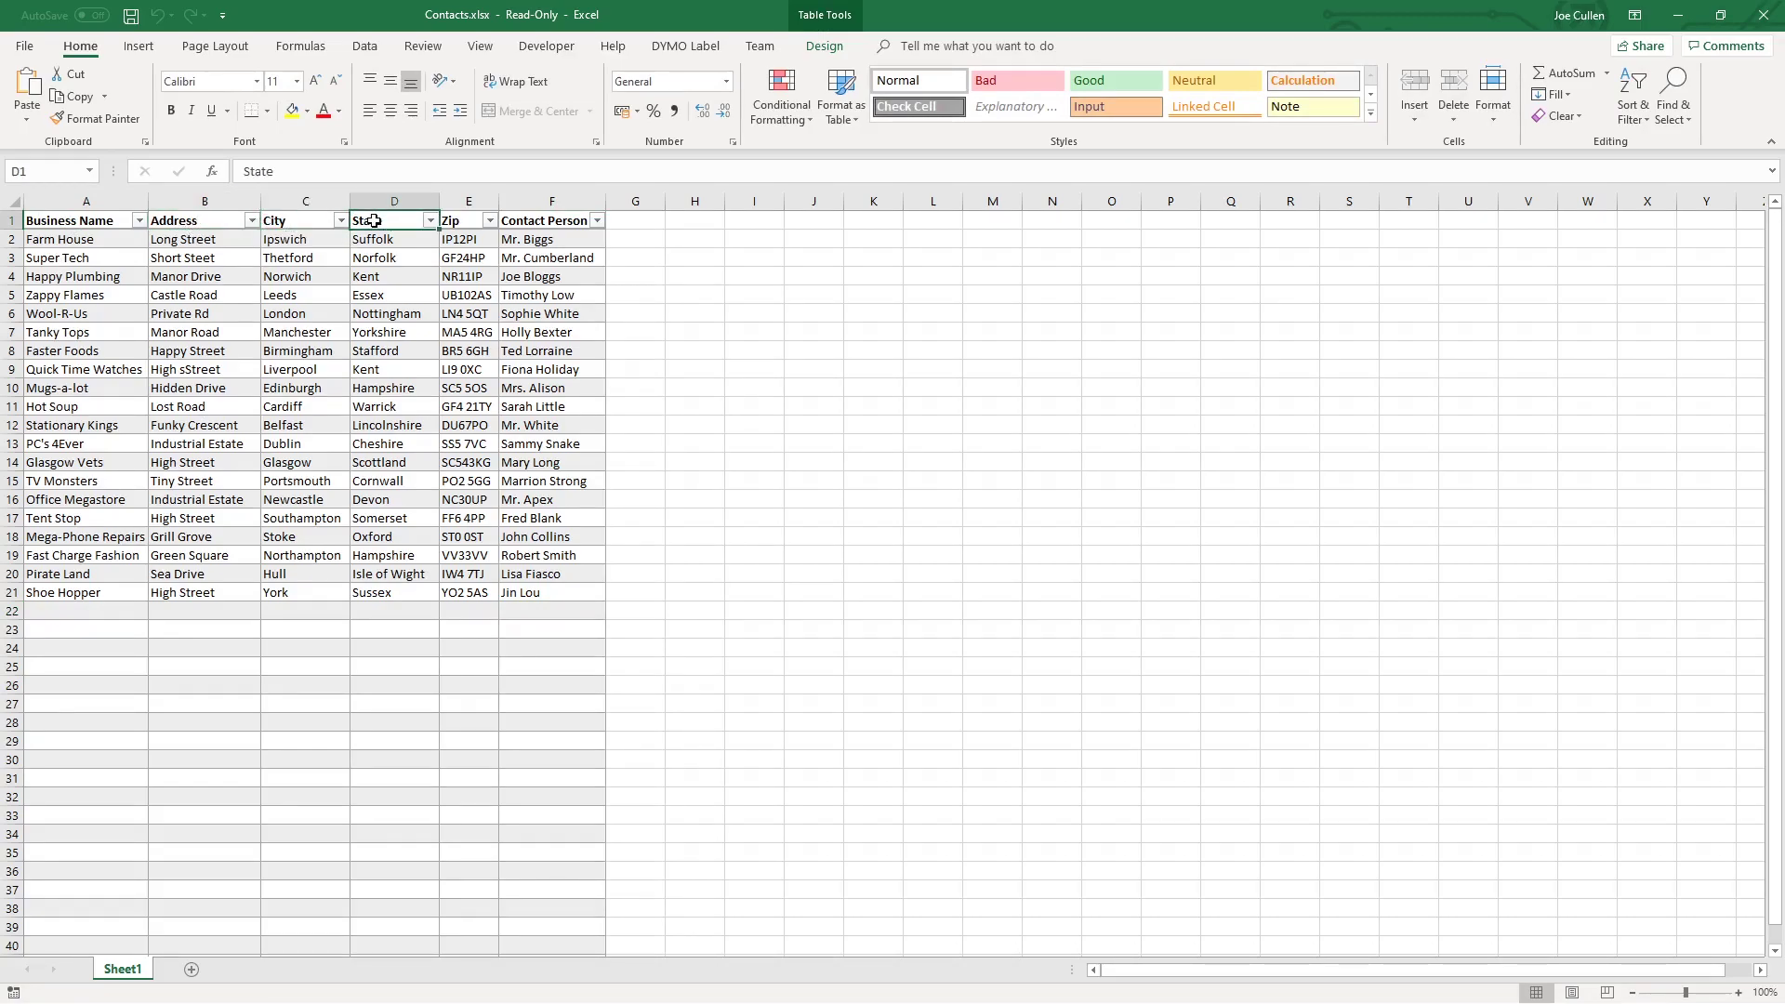
left_click(374, 220)
left_click(464, 222)
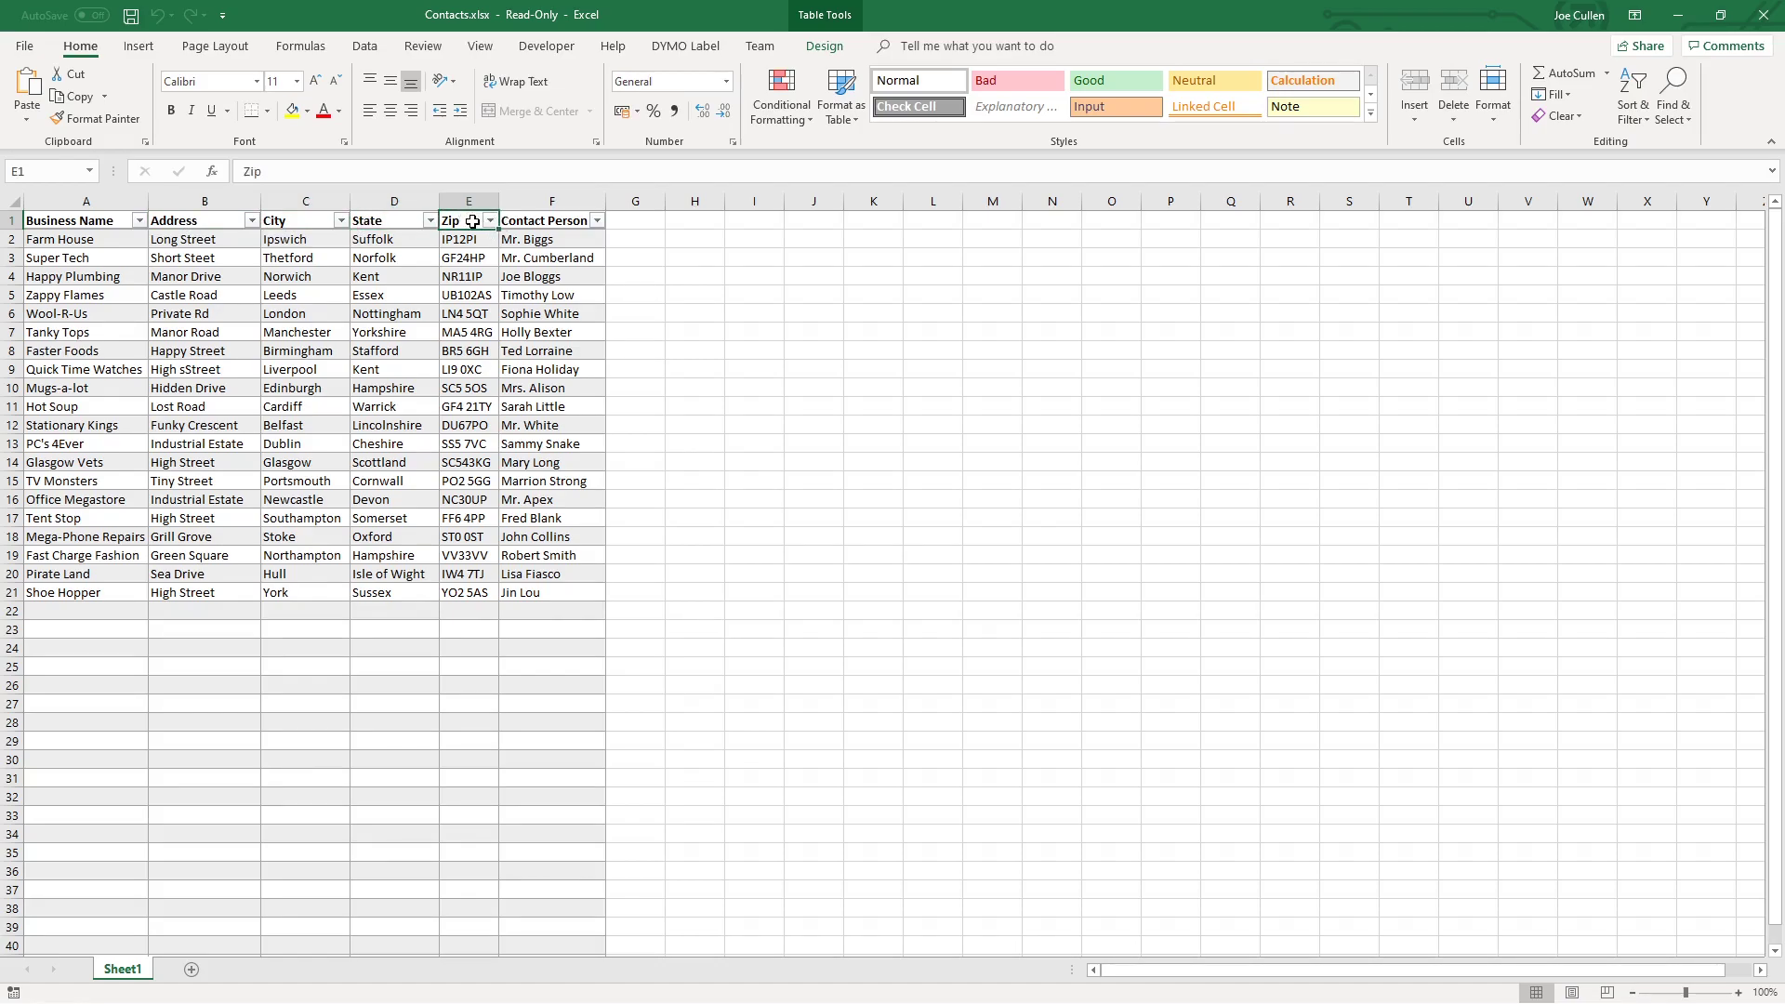
left_click(523, 220)
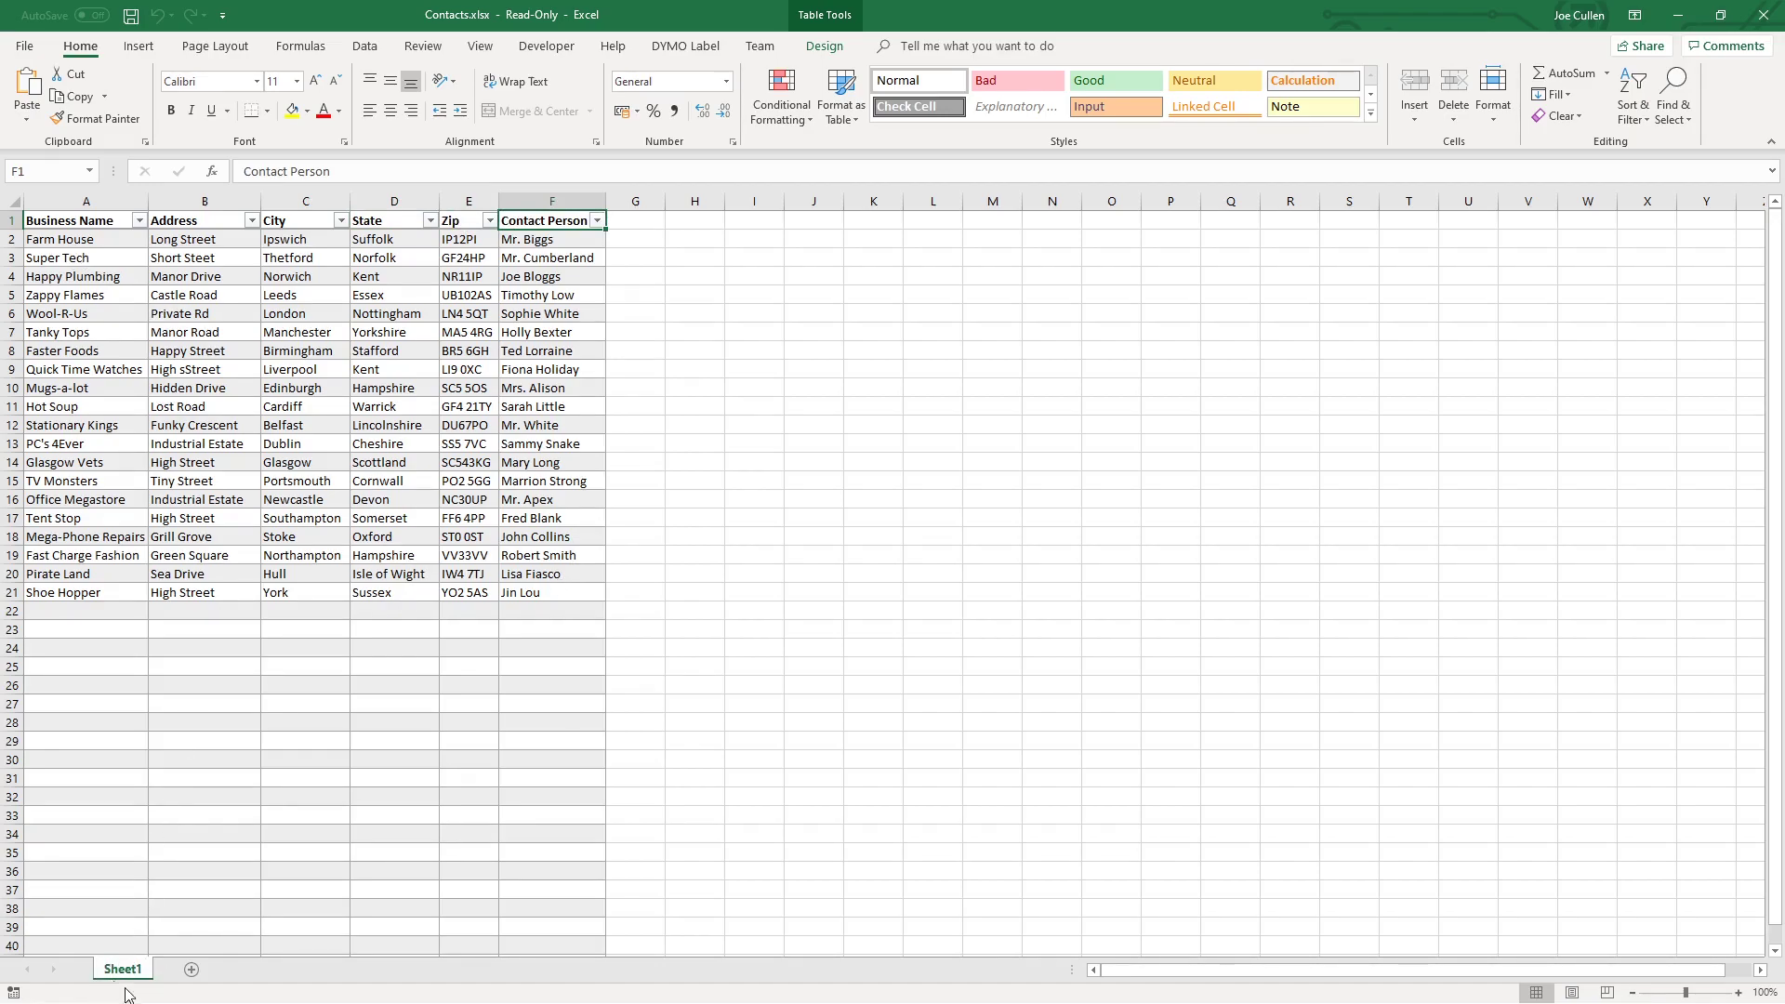
left_click(1763, 15)
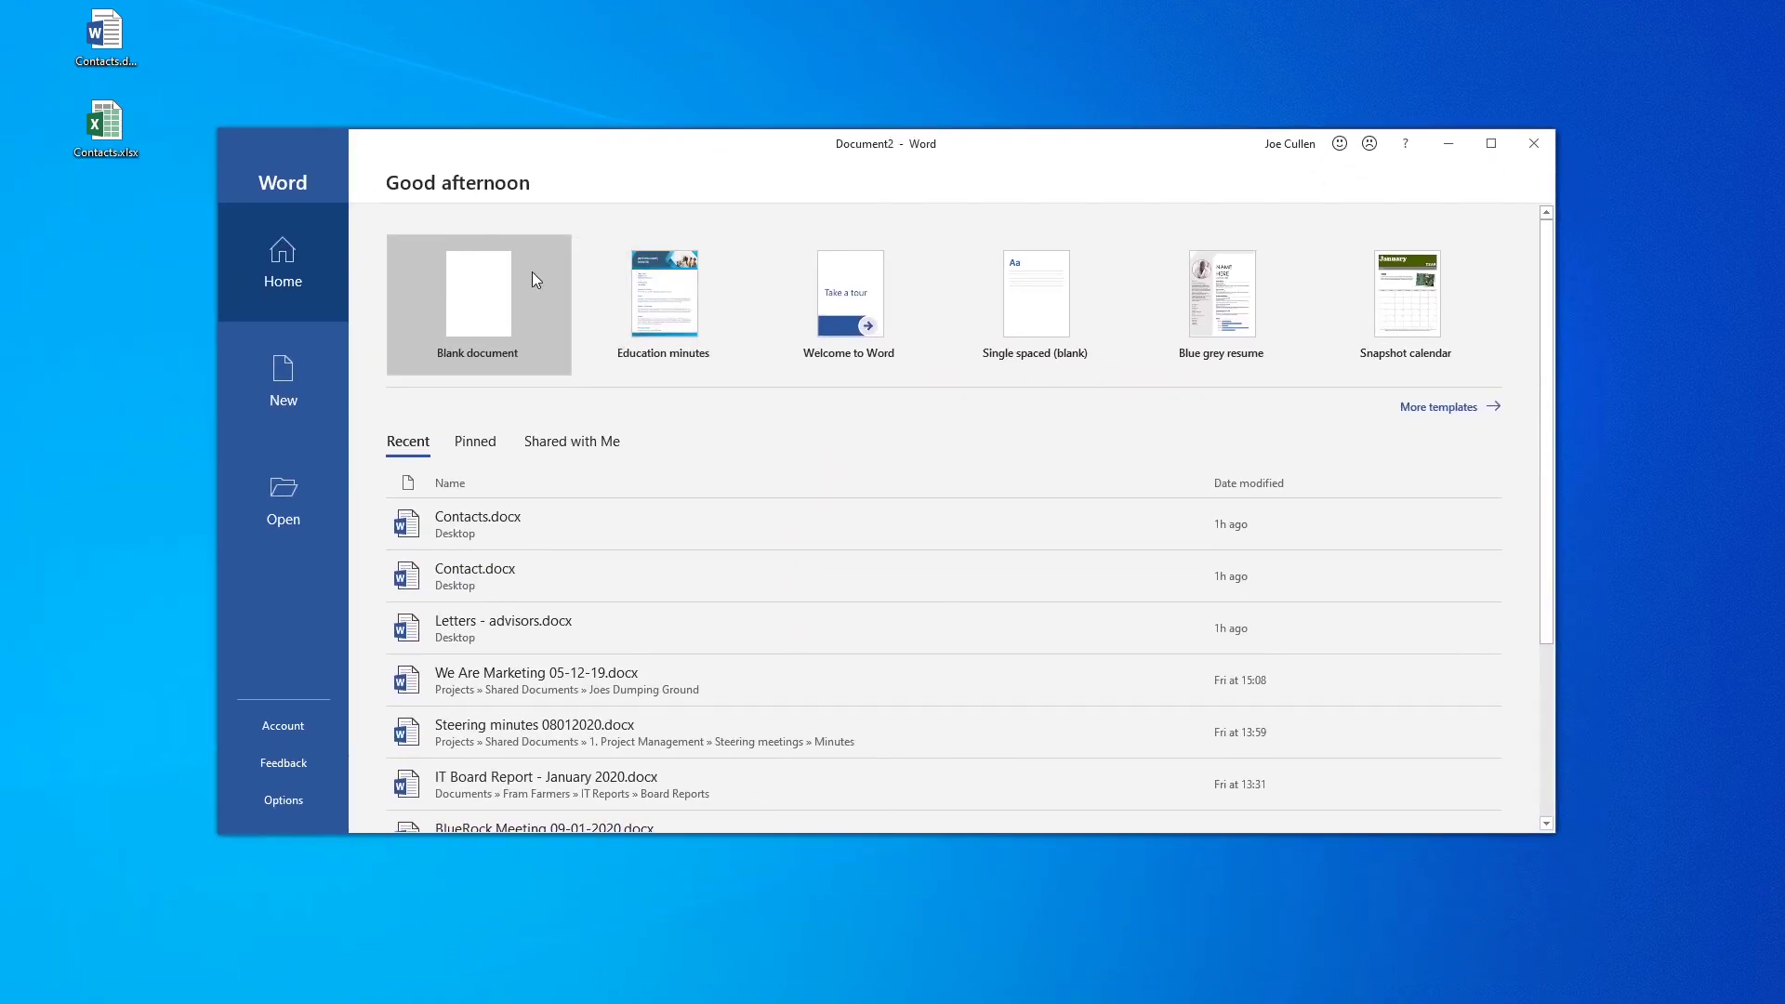
Step: Create a new blank Word document, maximized, and bring up the Start Mail Merge document types
left_click(532, 279)
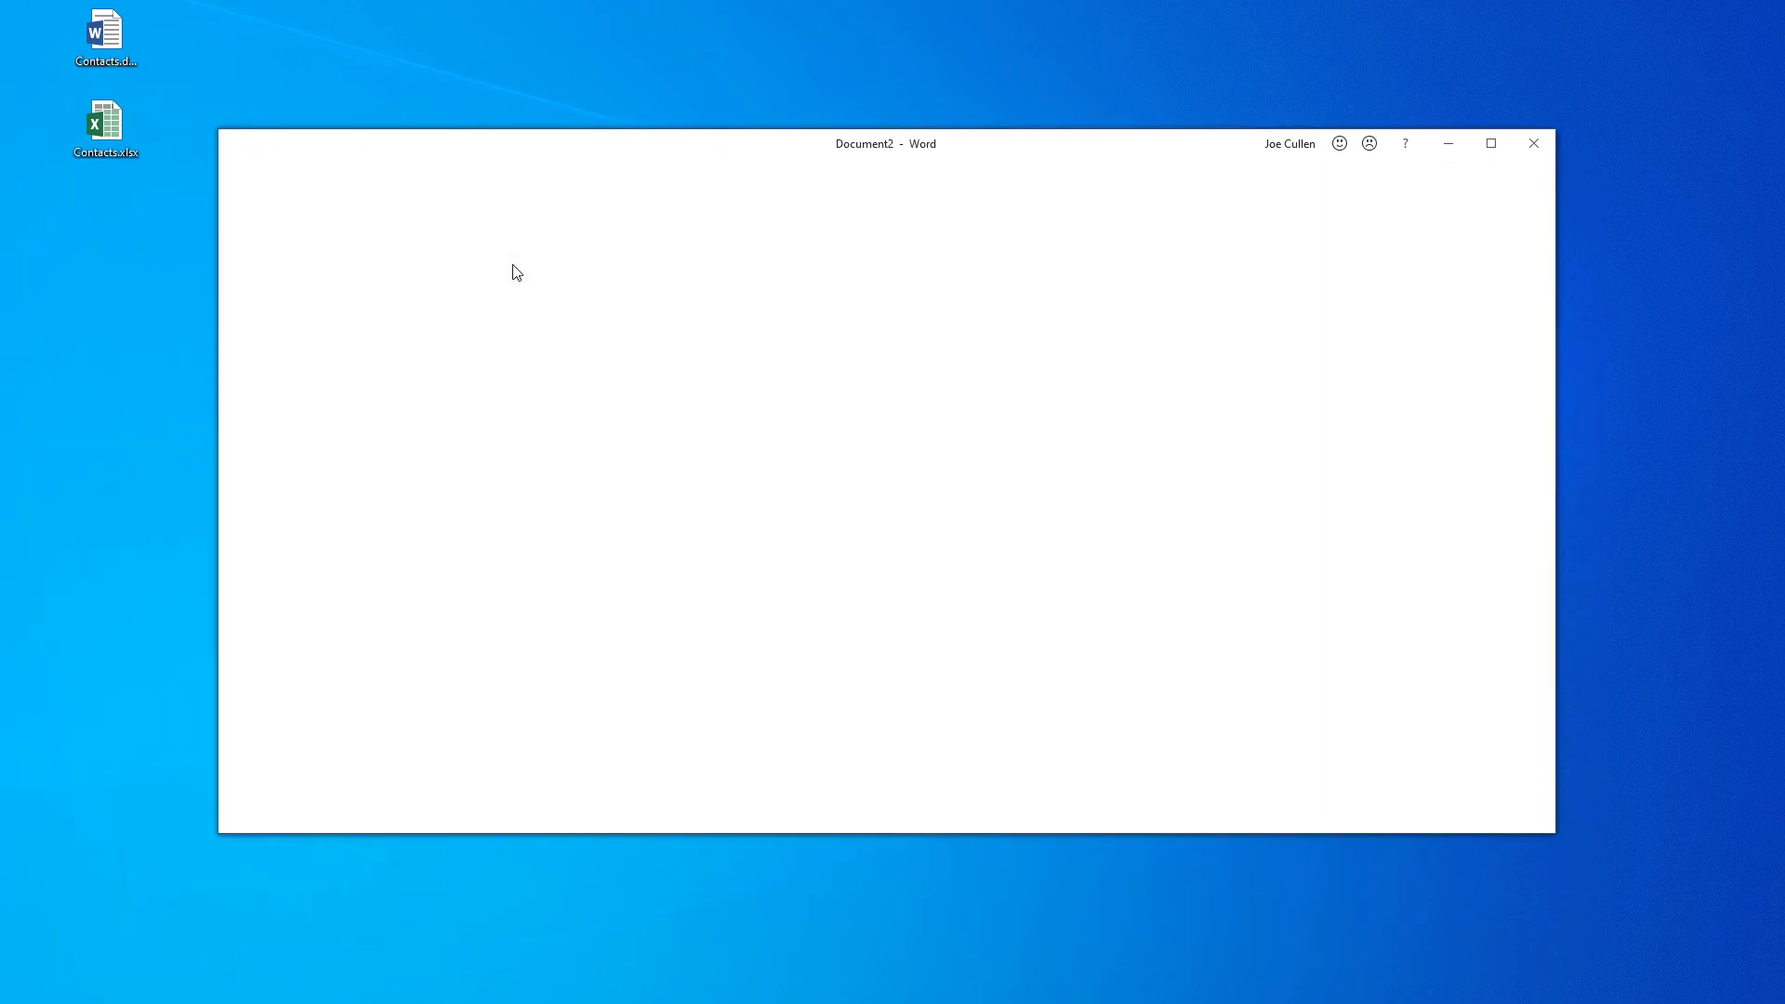
left_click(1491, 145)
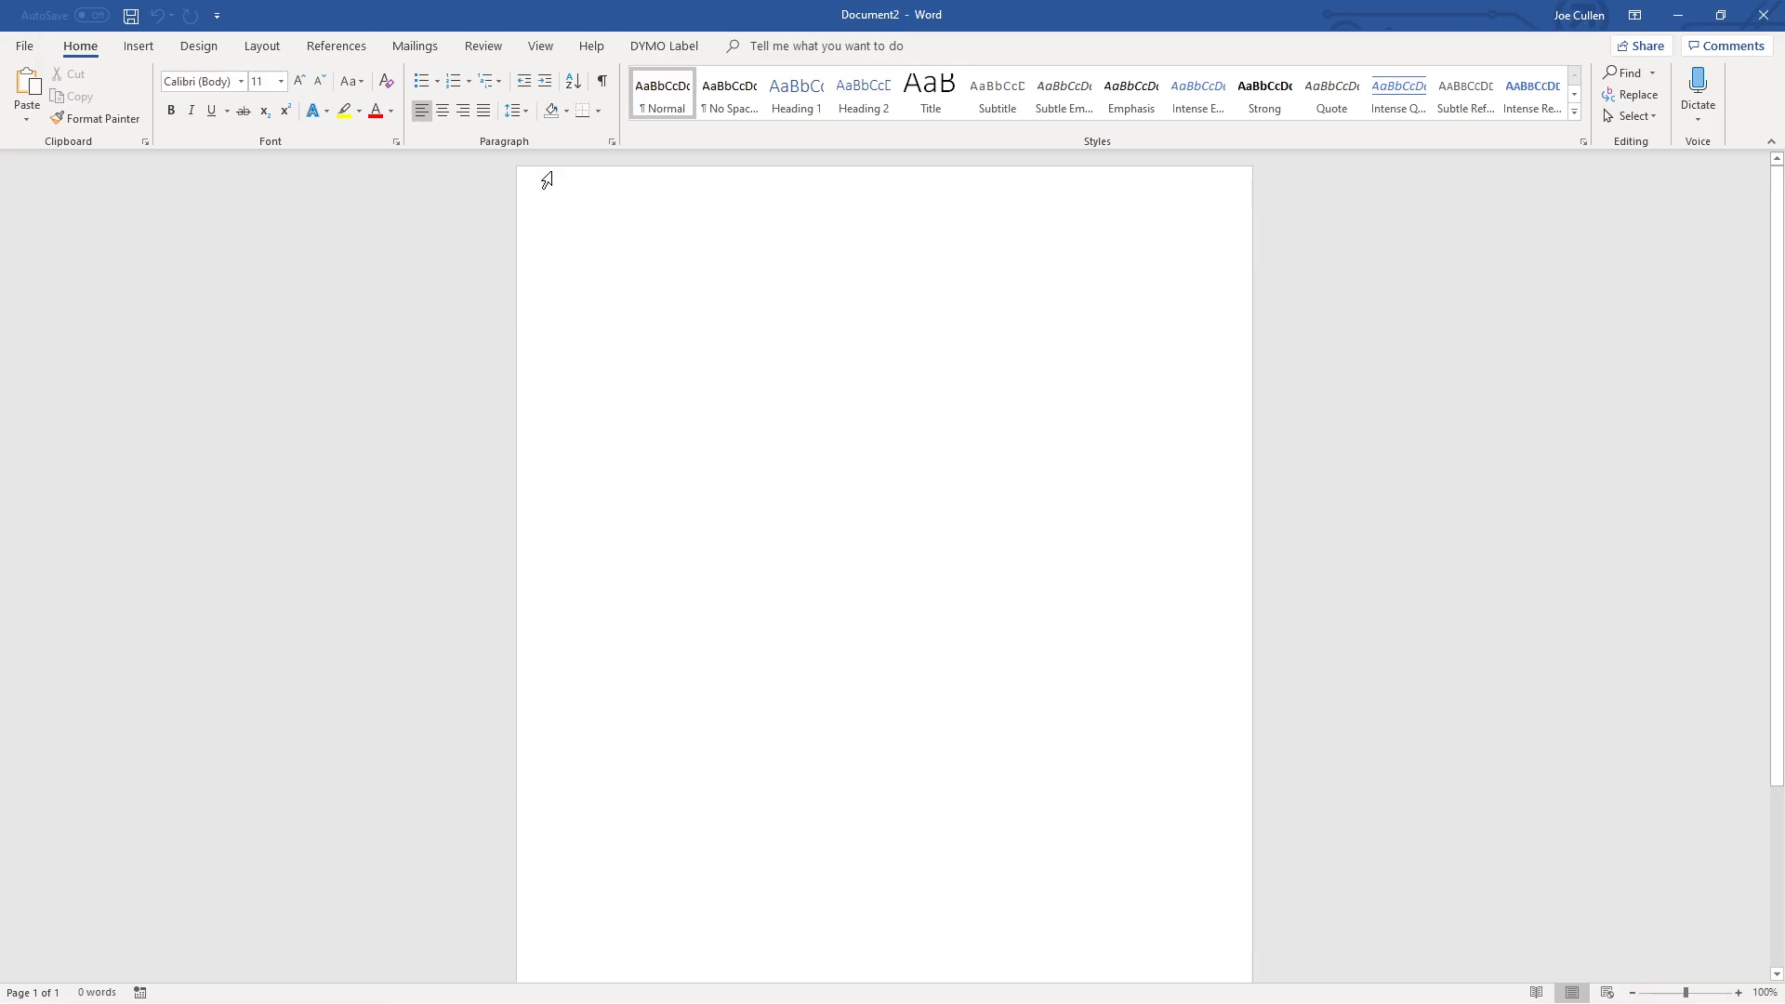
left_click(416, 46)
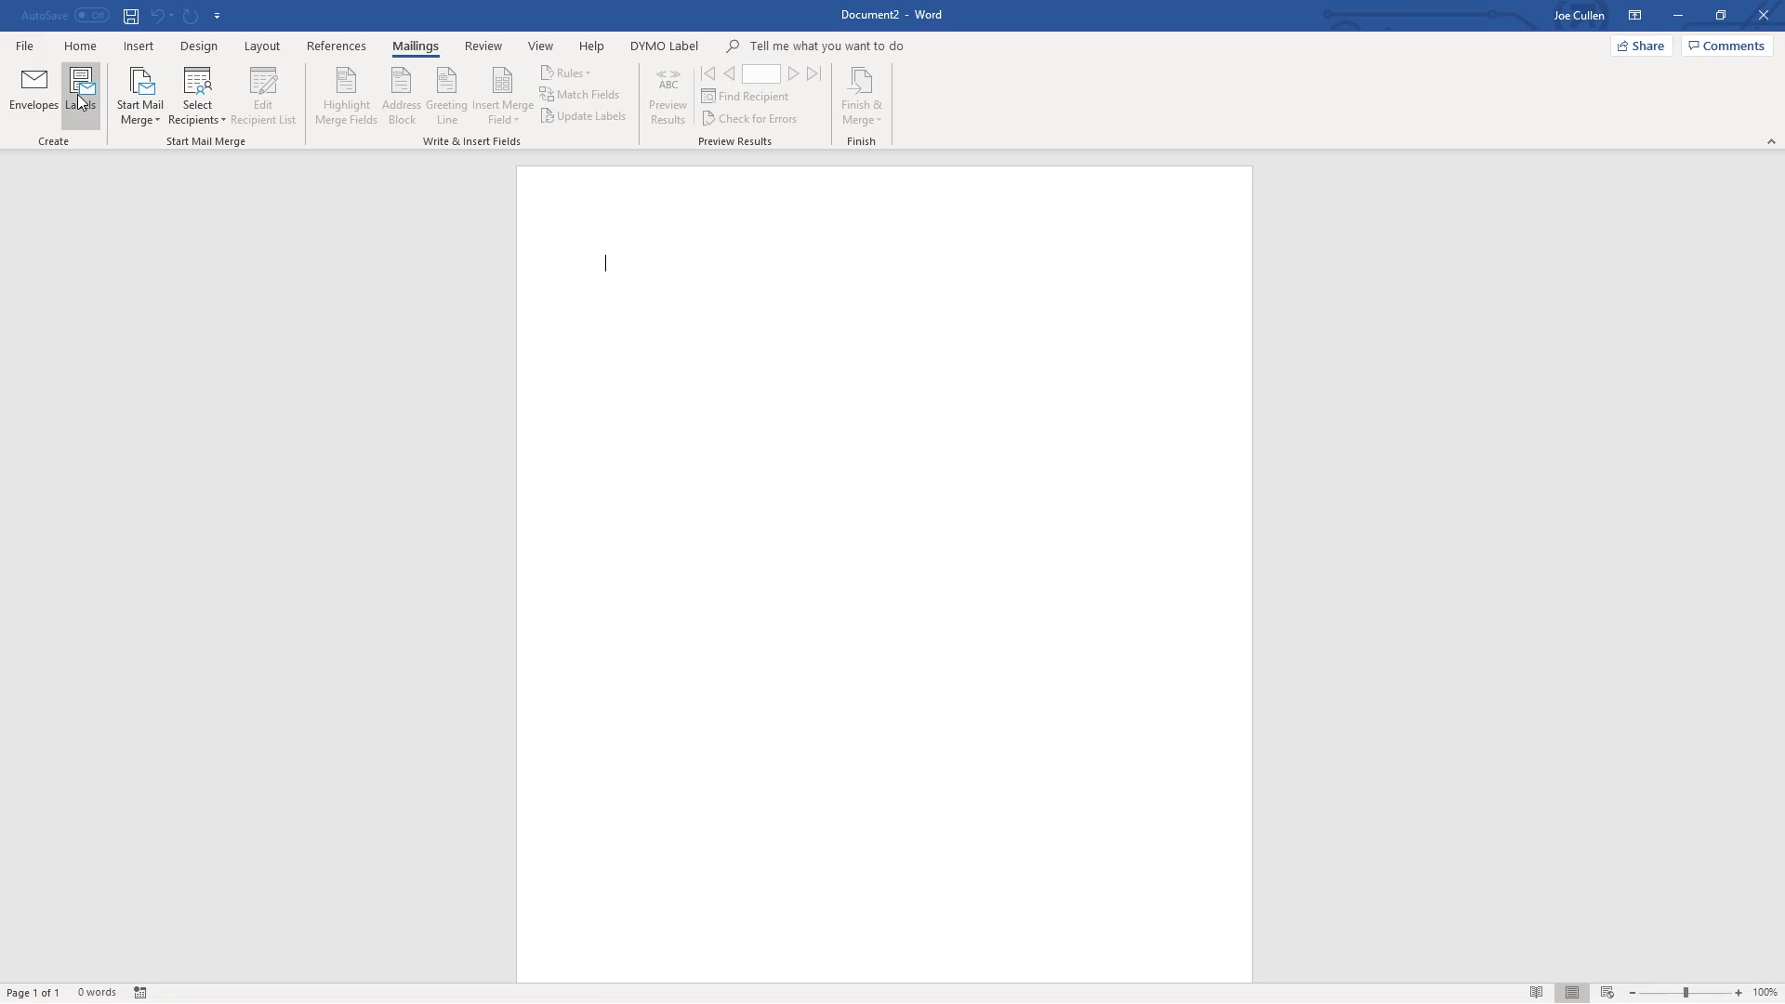
left_click(140, 105)
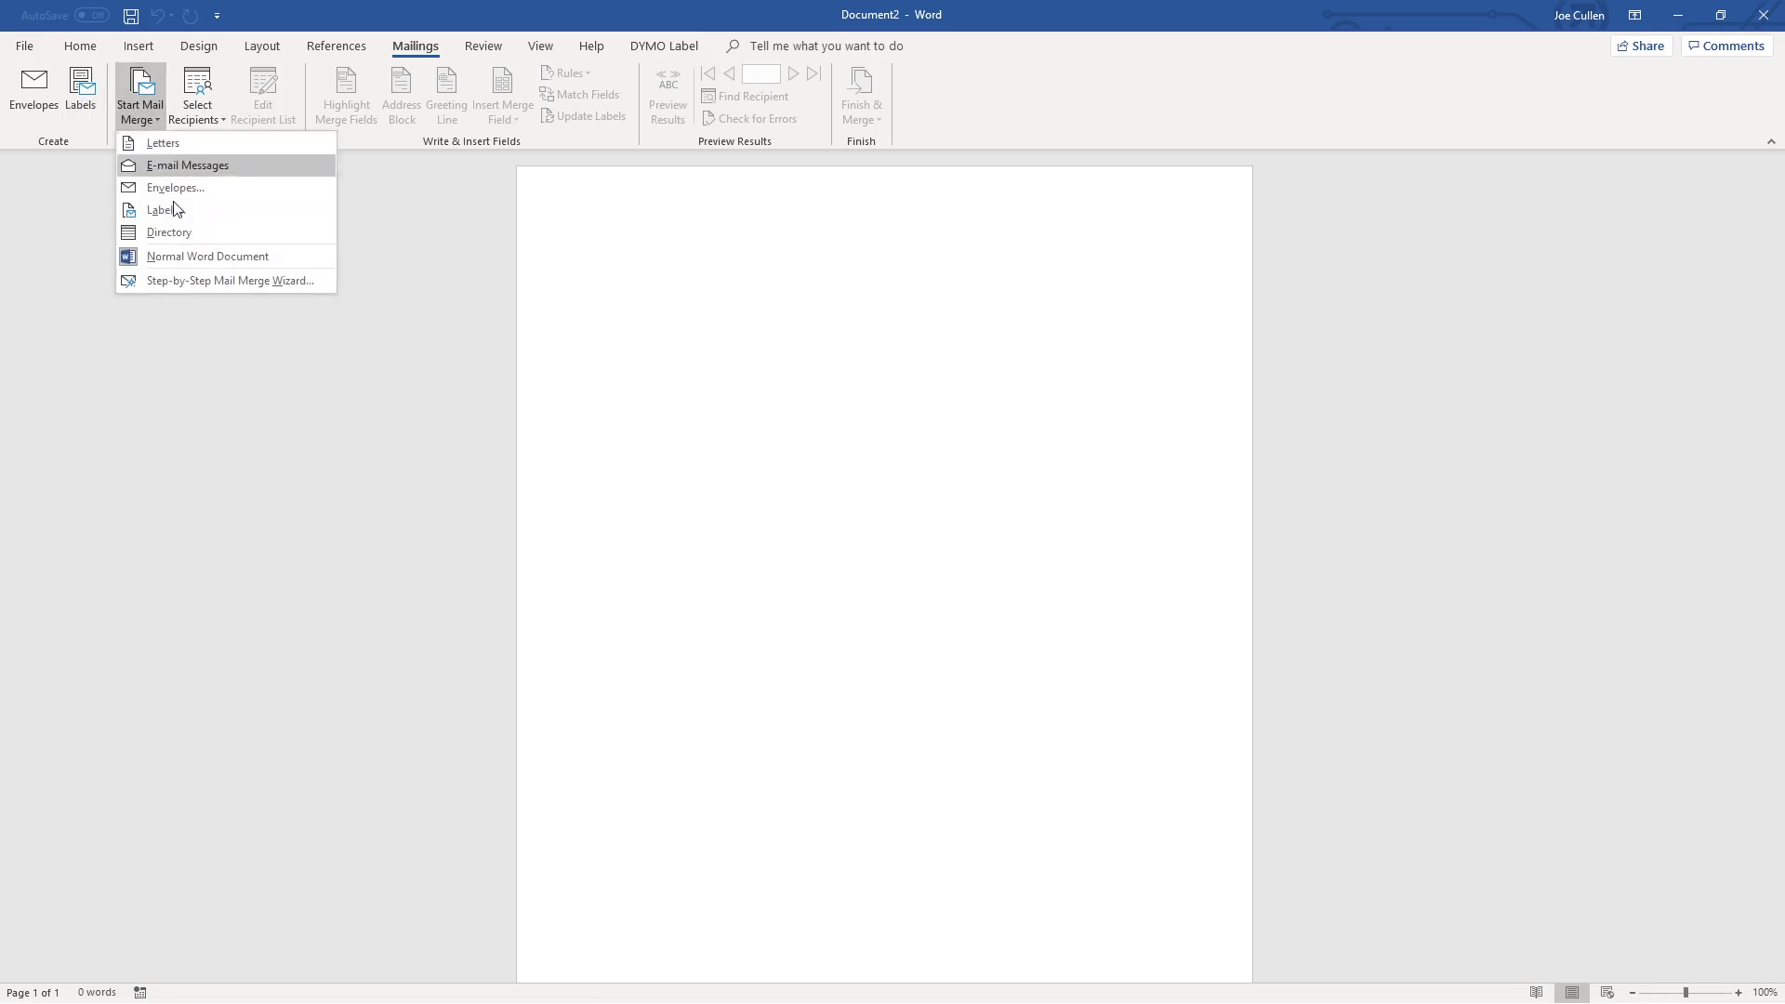
Step: Start a Labels mail merge using Avery A4/A5 product L7161 address labels
left_click(170, 213)
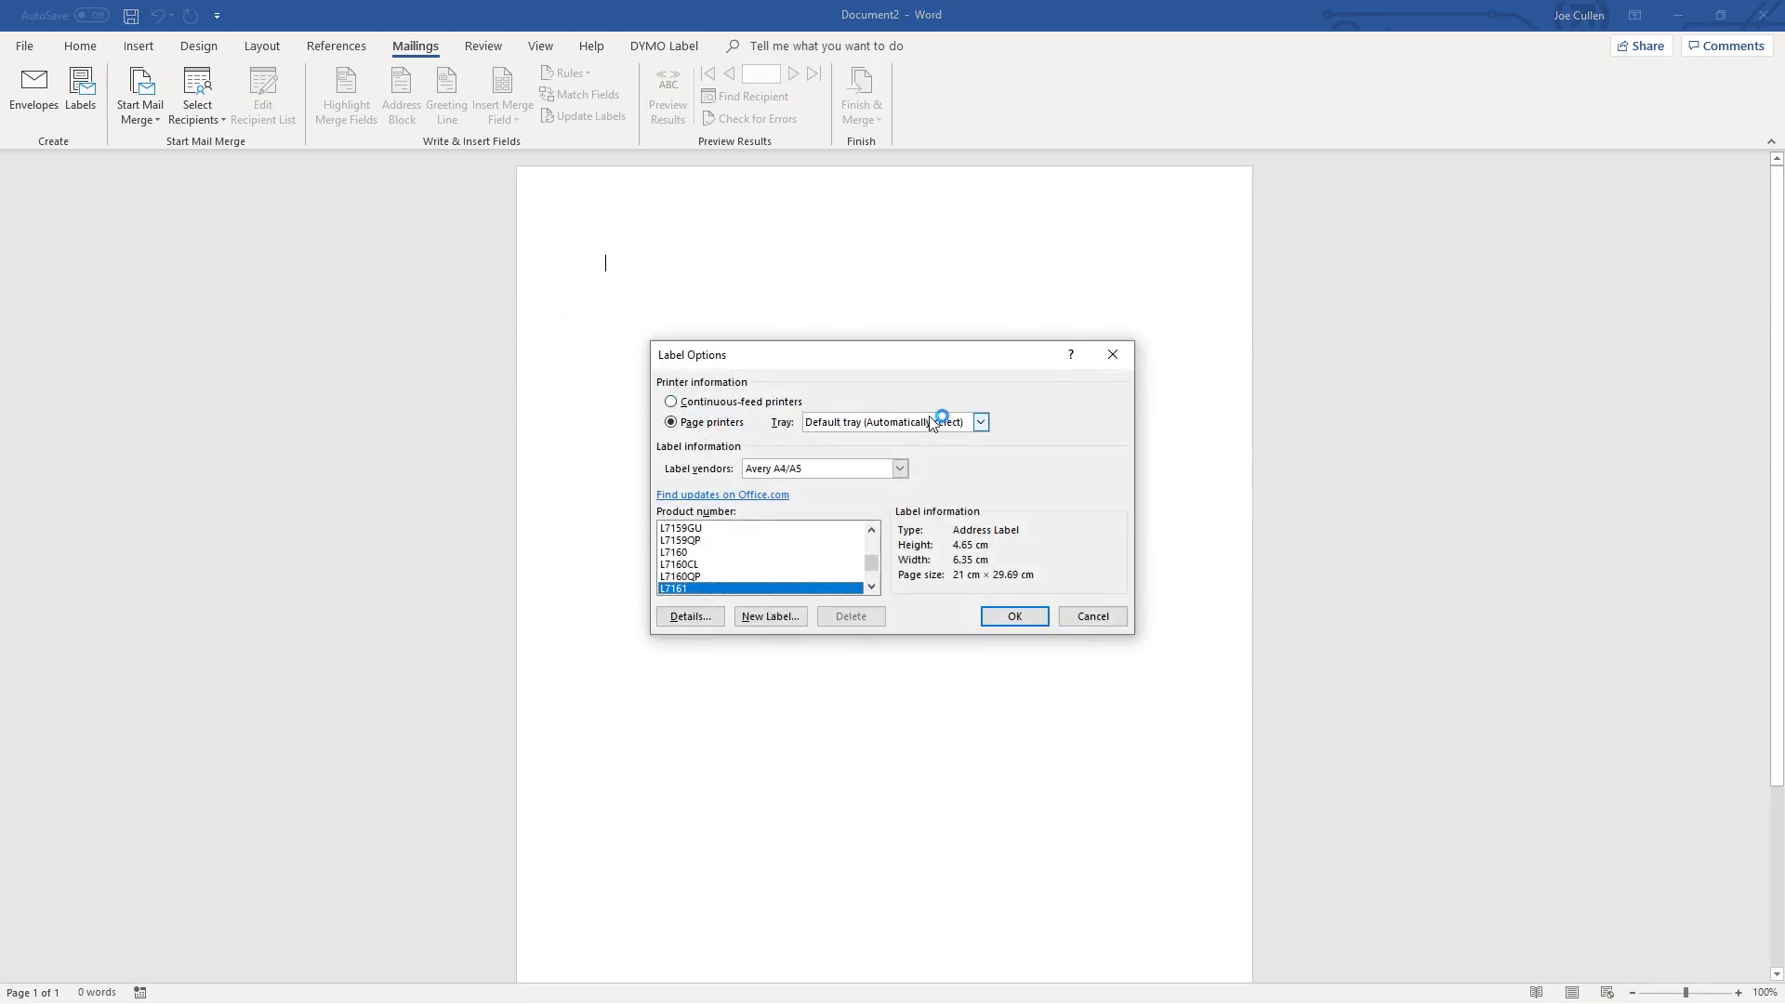
left_click(789, 470)
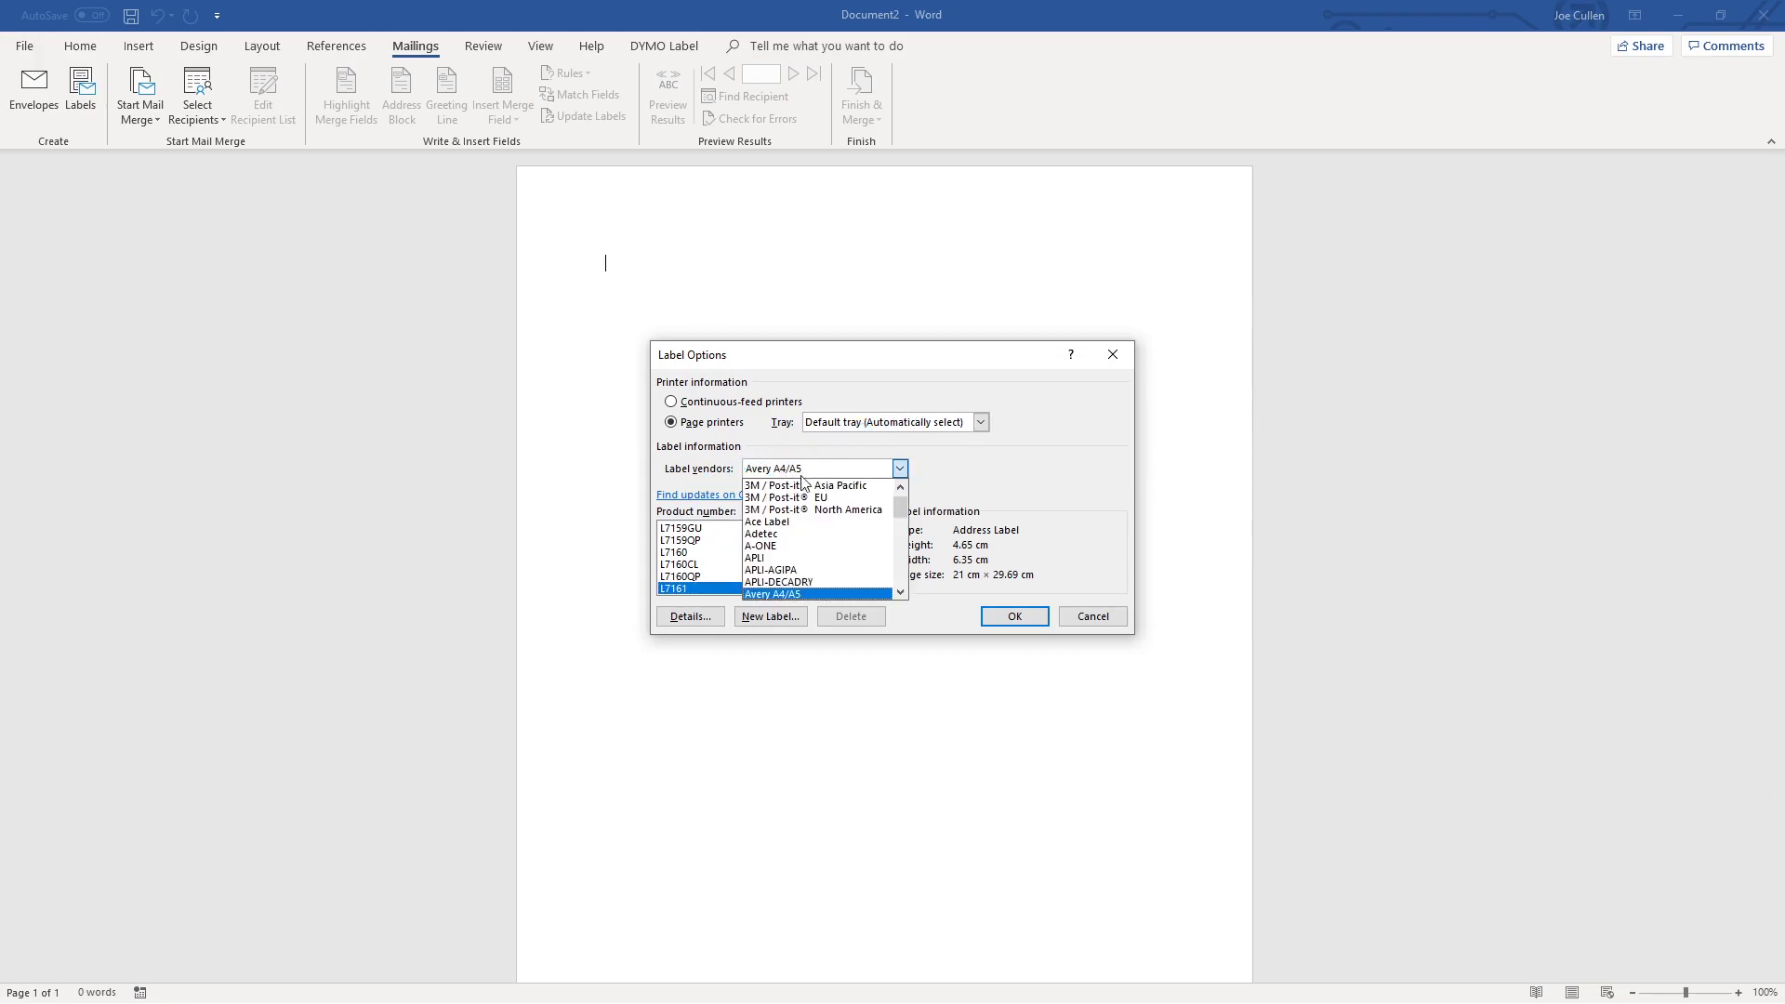
left_click(782, 595)
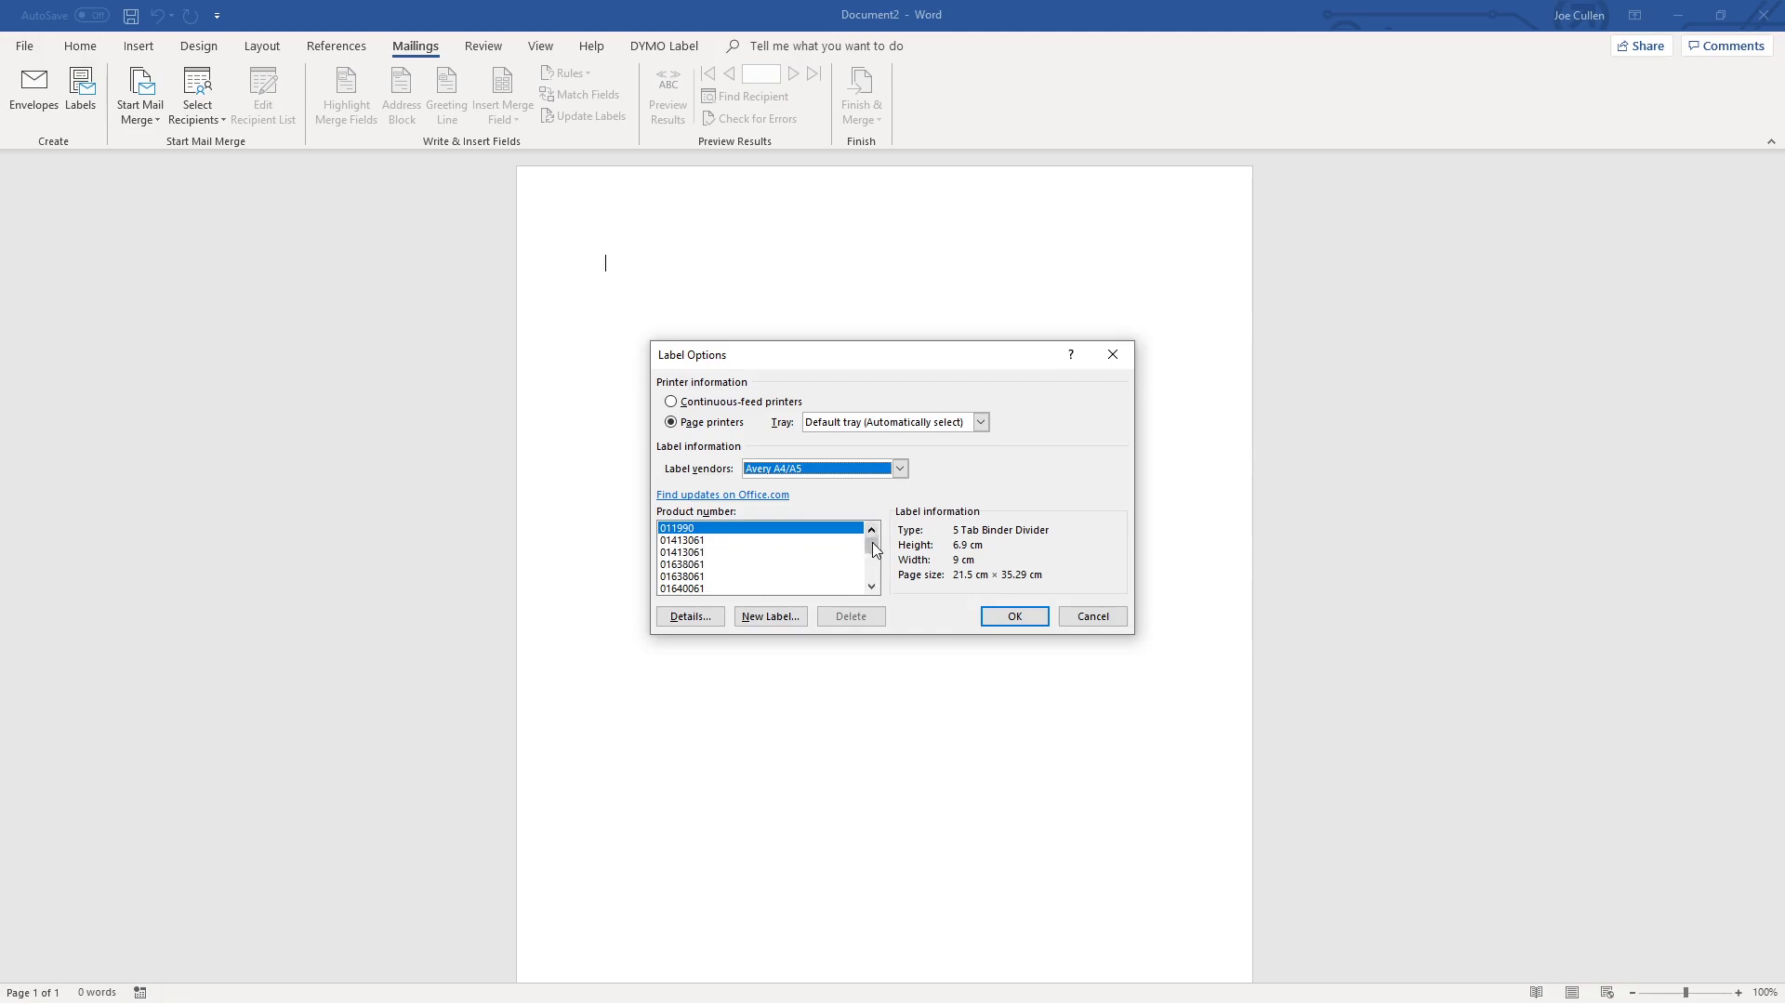
left_click_drag(874, 543, 874, 563)
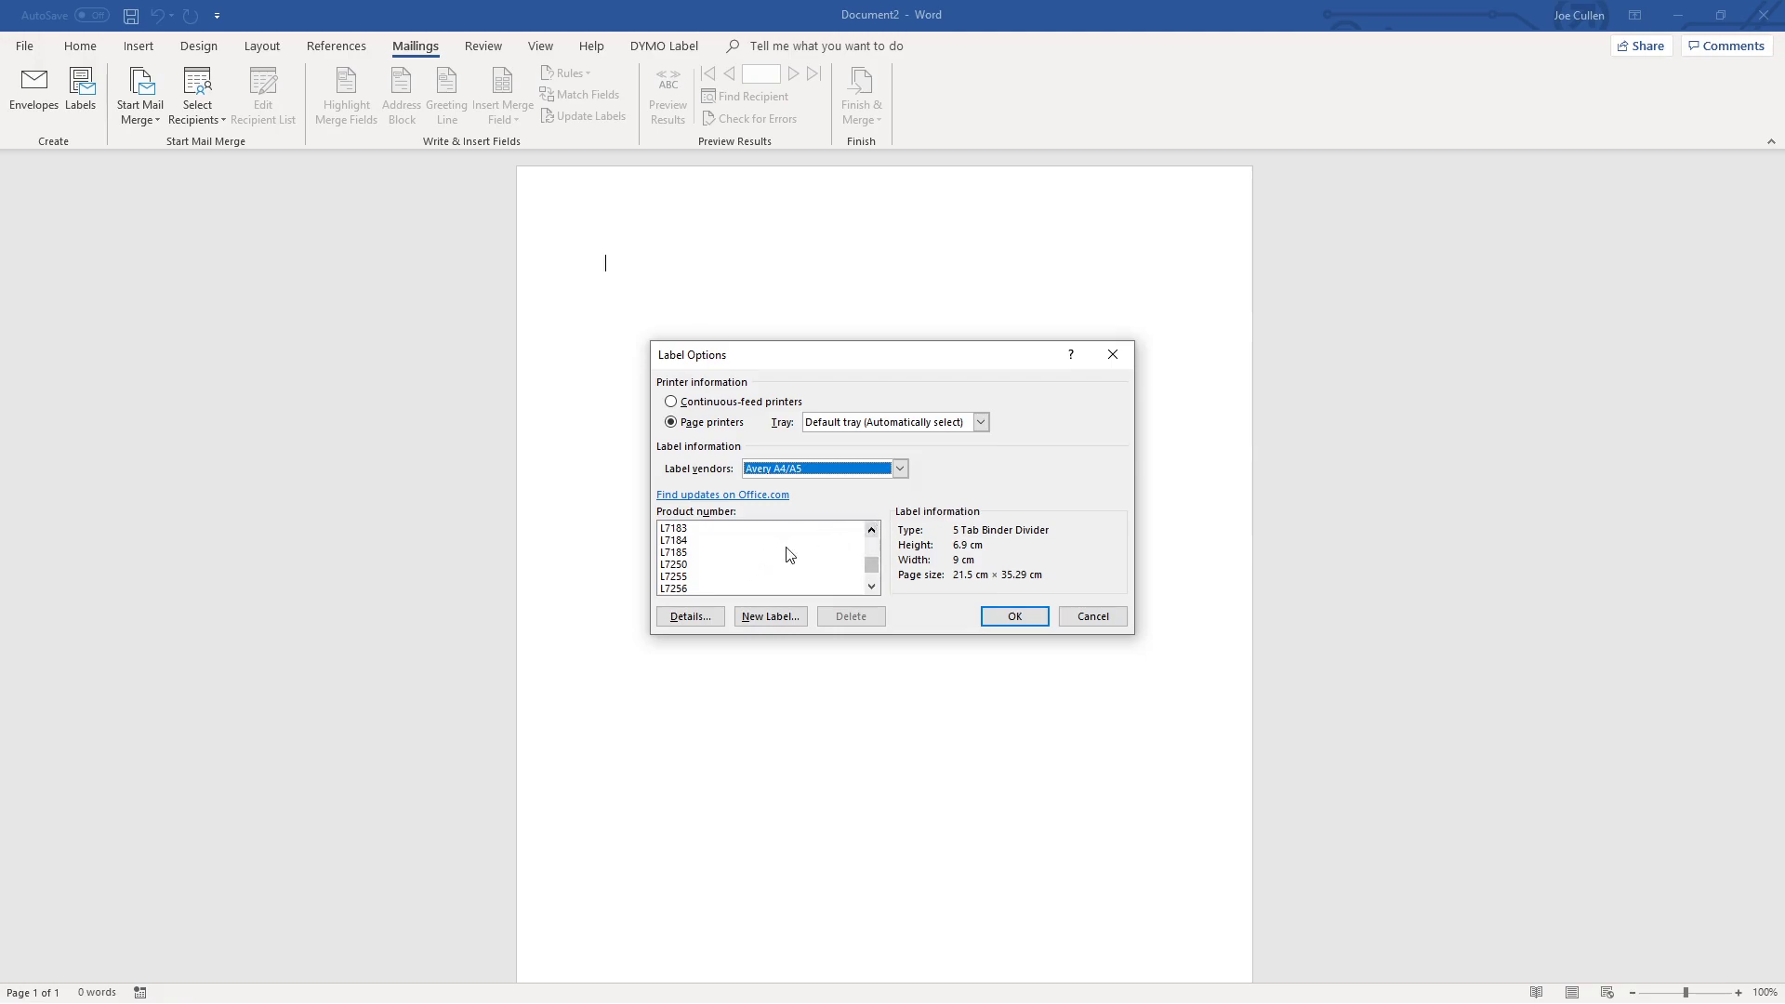
left_click(872, 528)
left_click(872, 528)
left_click(871, 529)
left_click(872, 529)
left_click(872, 528)
left_click(873, 587)
left_click(684, 577)
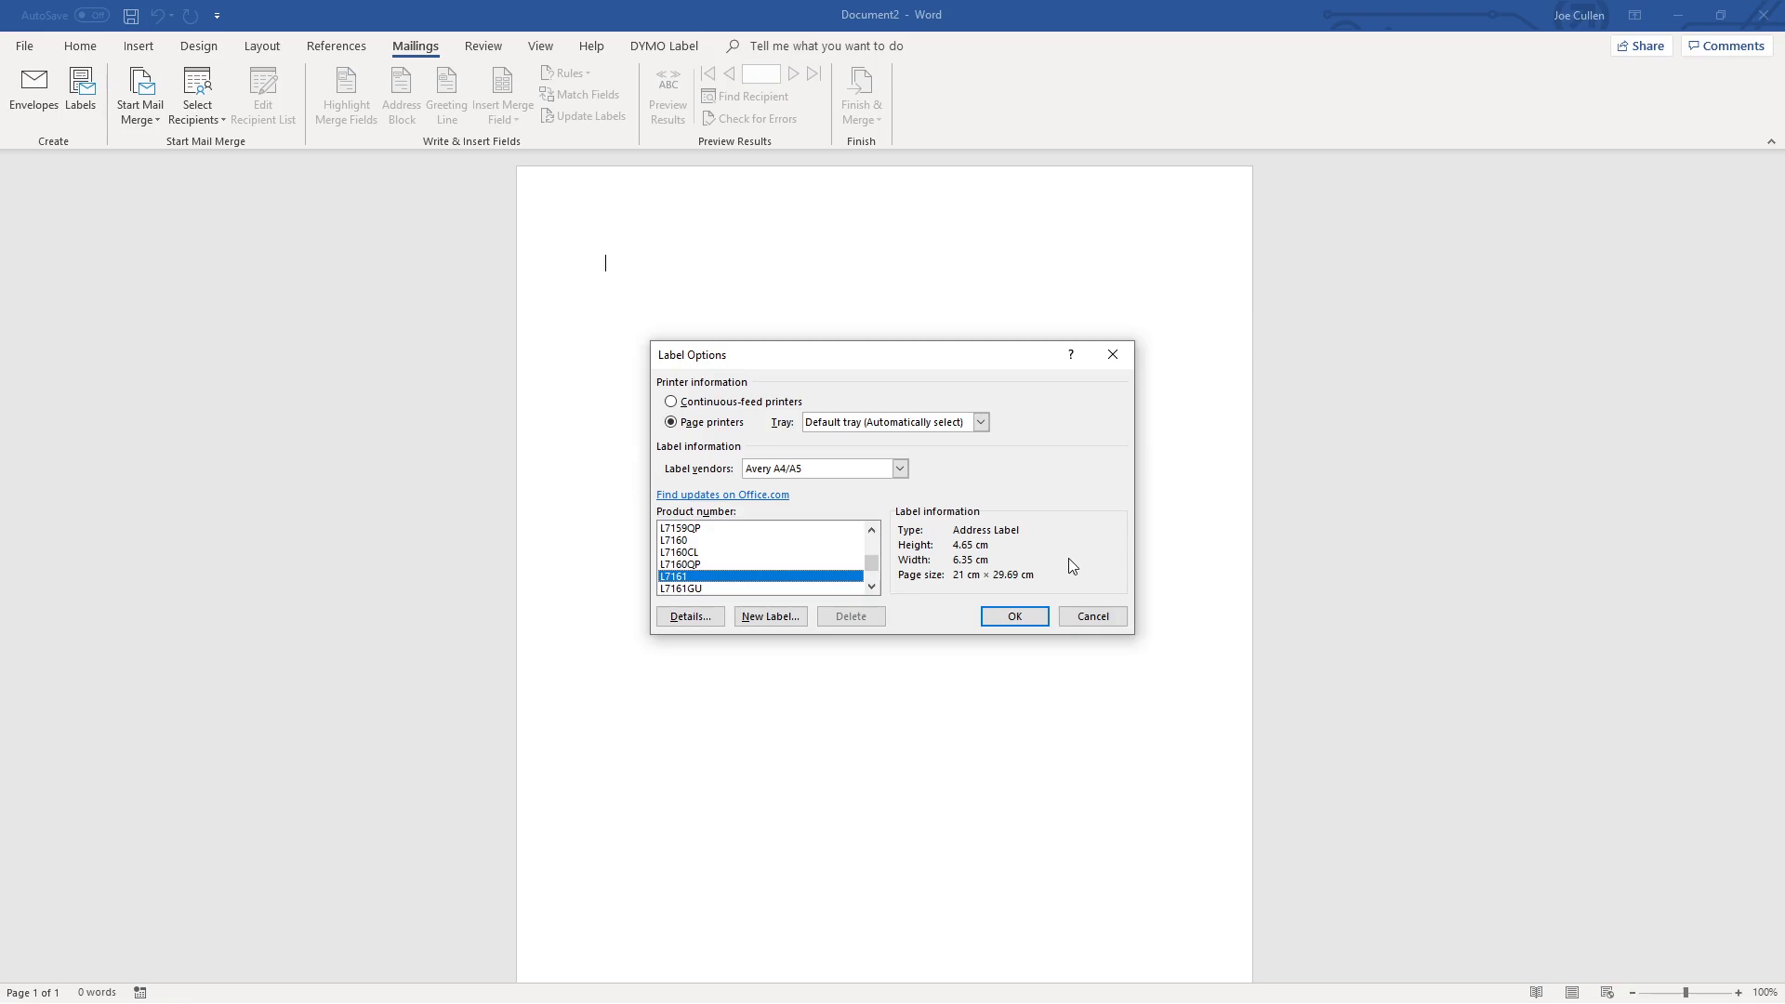
Step: Confirm the label options and use Desktop Contacts.xlsx, Sheet1$, as the existing recipient list
left_click(1020, 623)
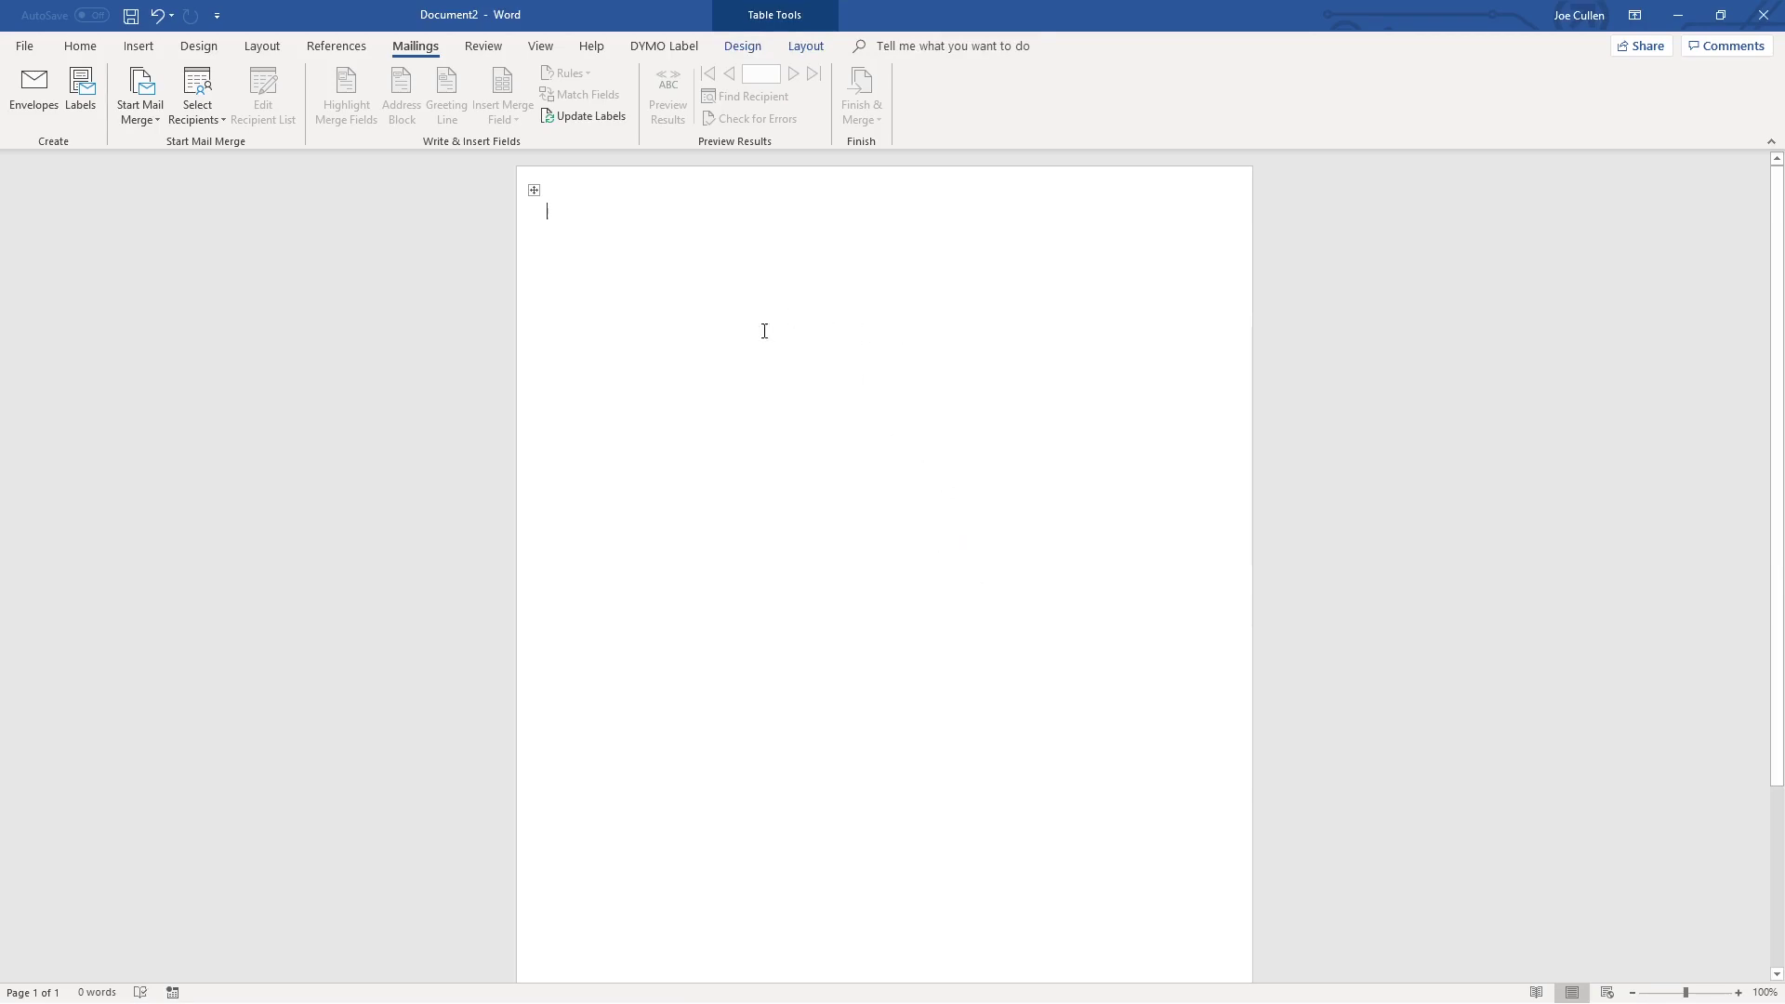
left_click(191, 112)
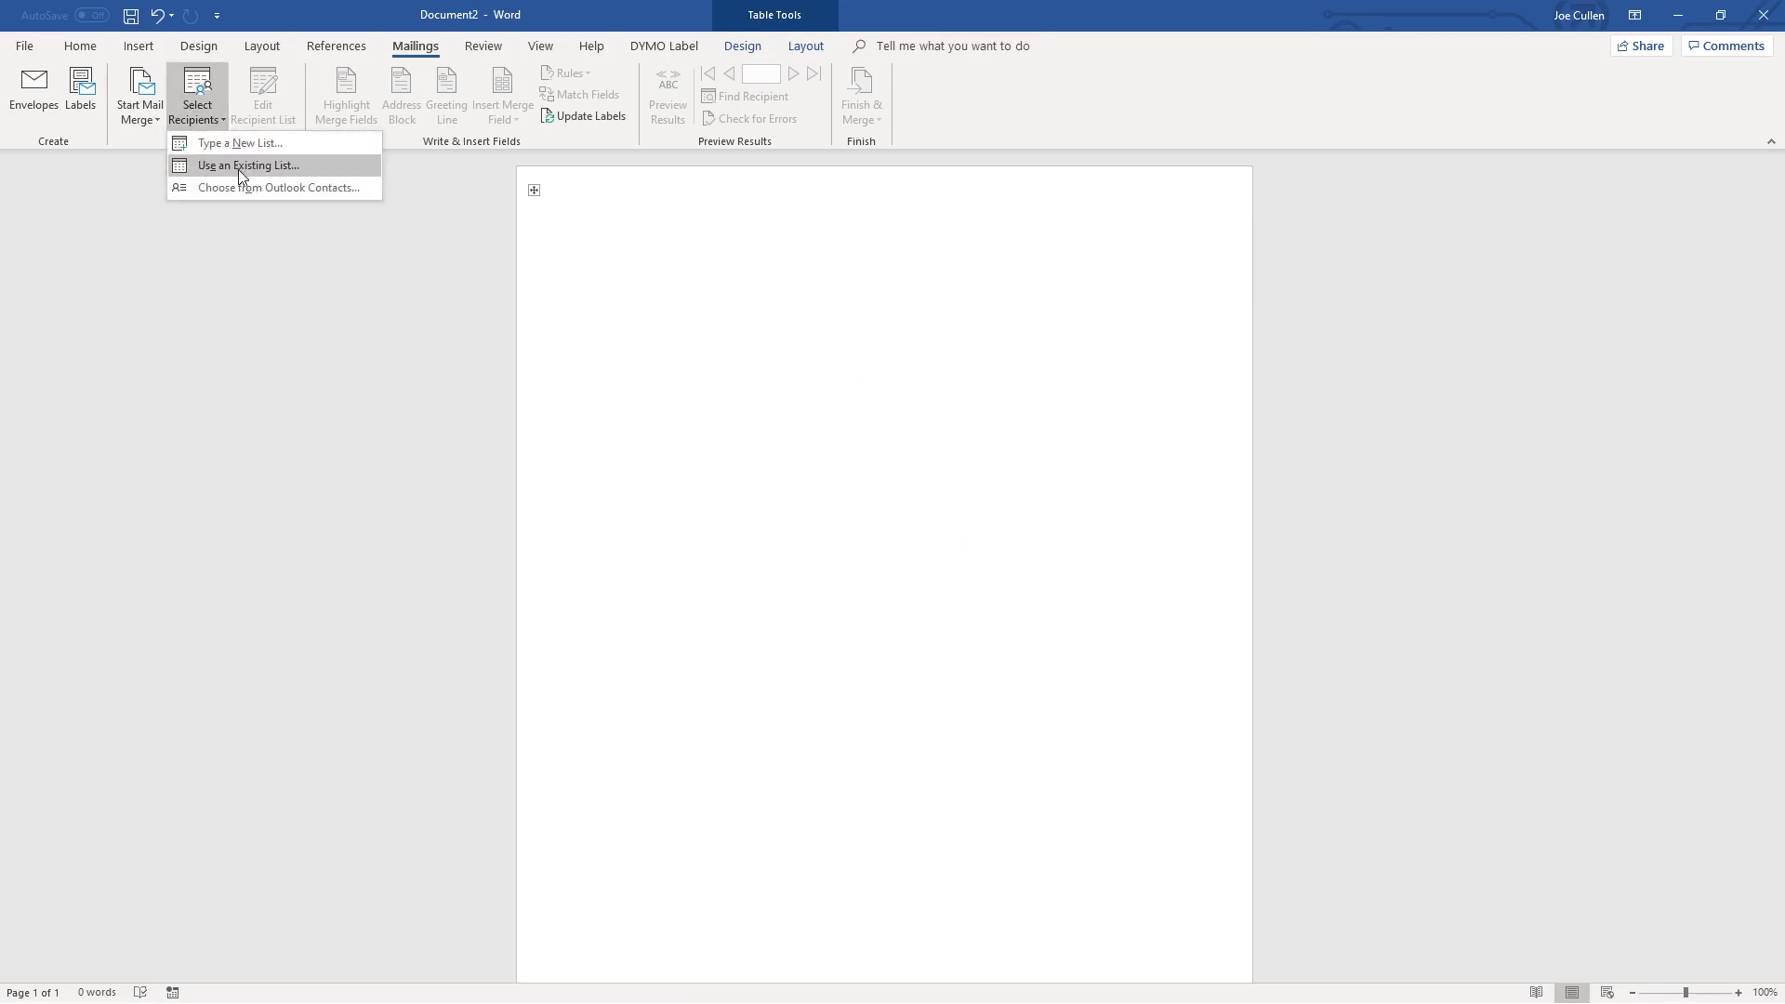
left_click(243, 169)
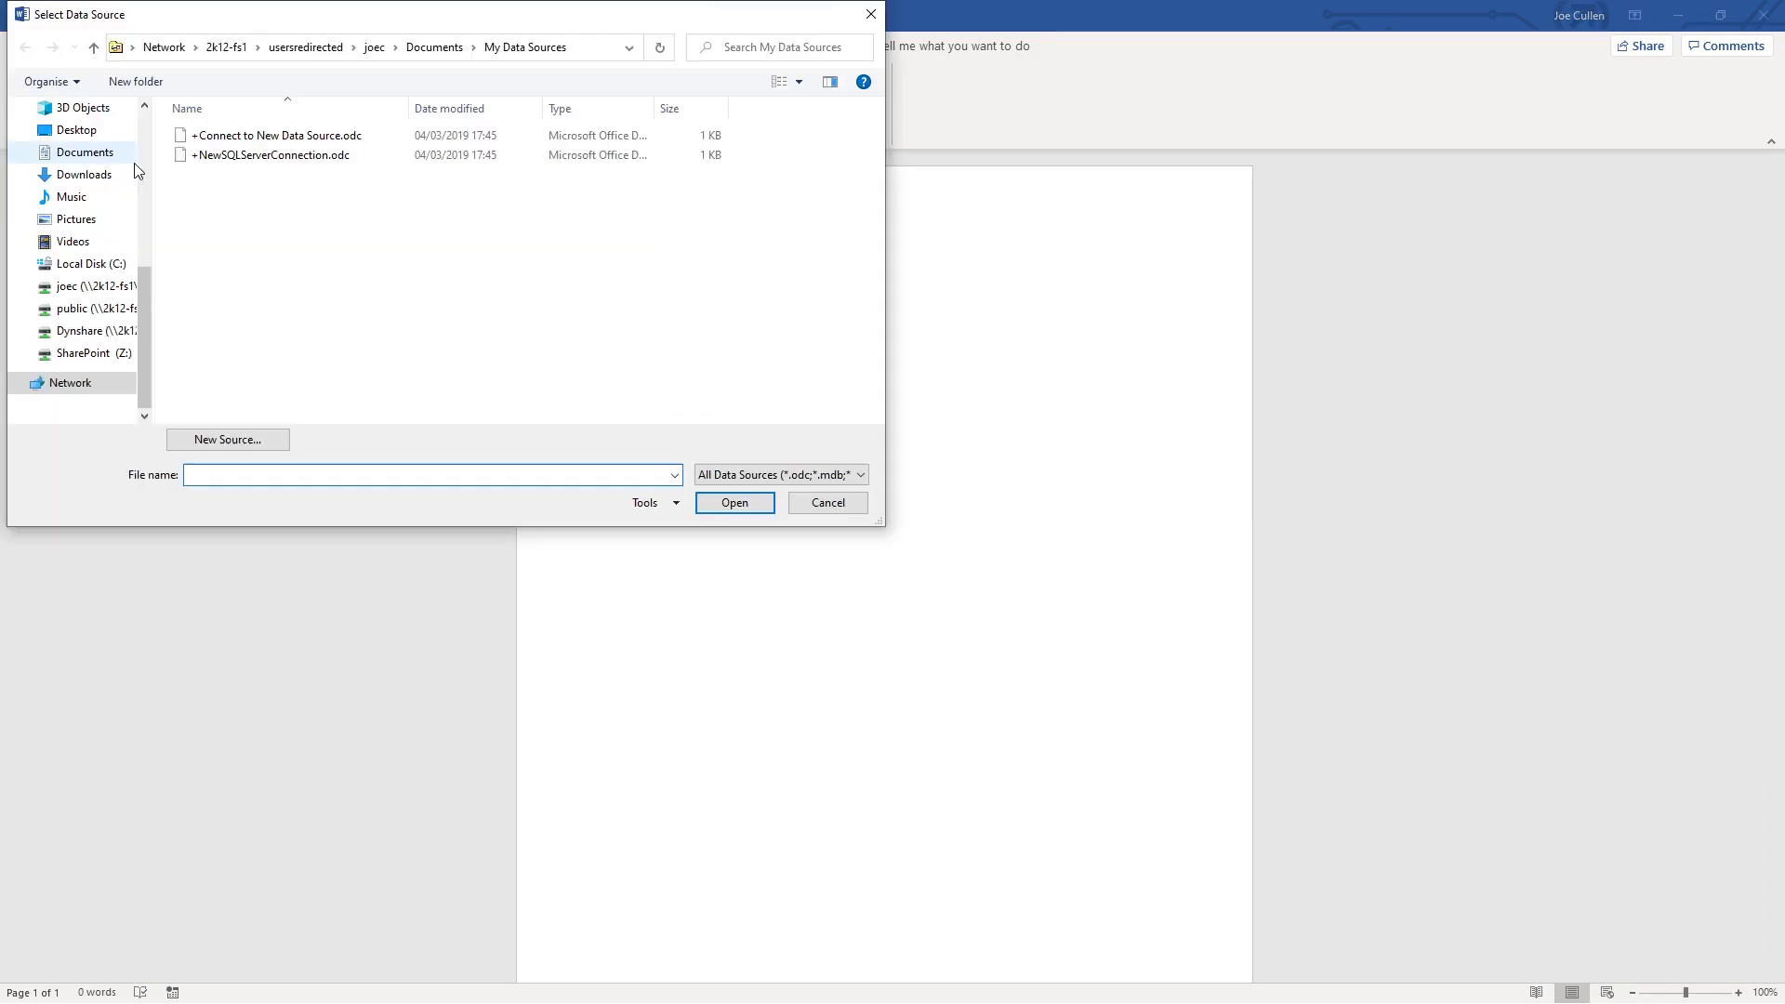
left_click(75, 130)
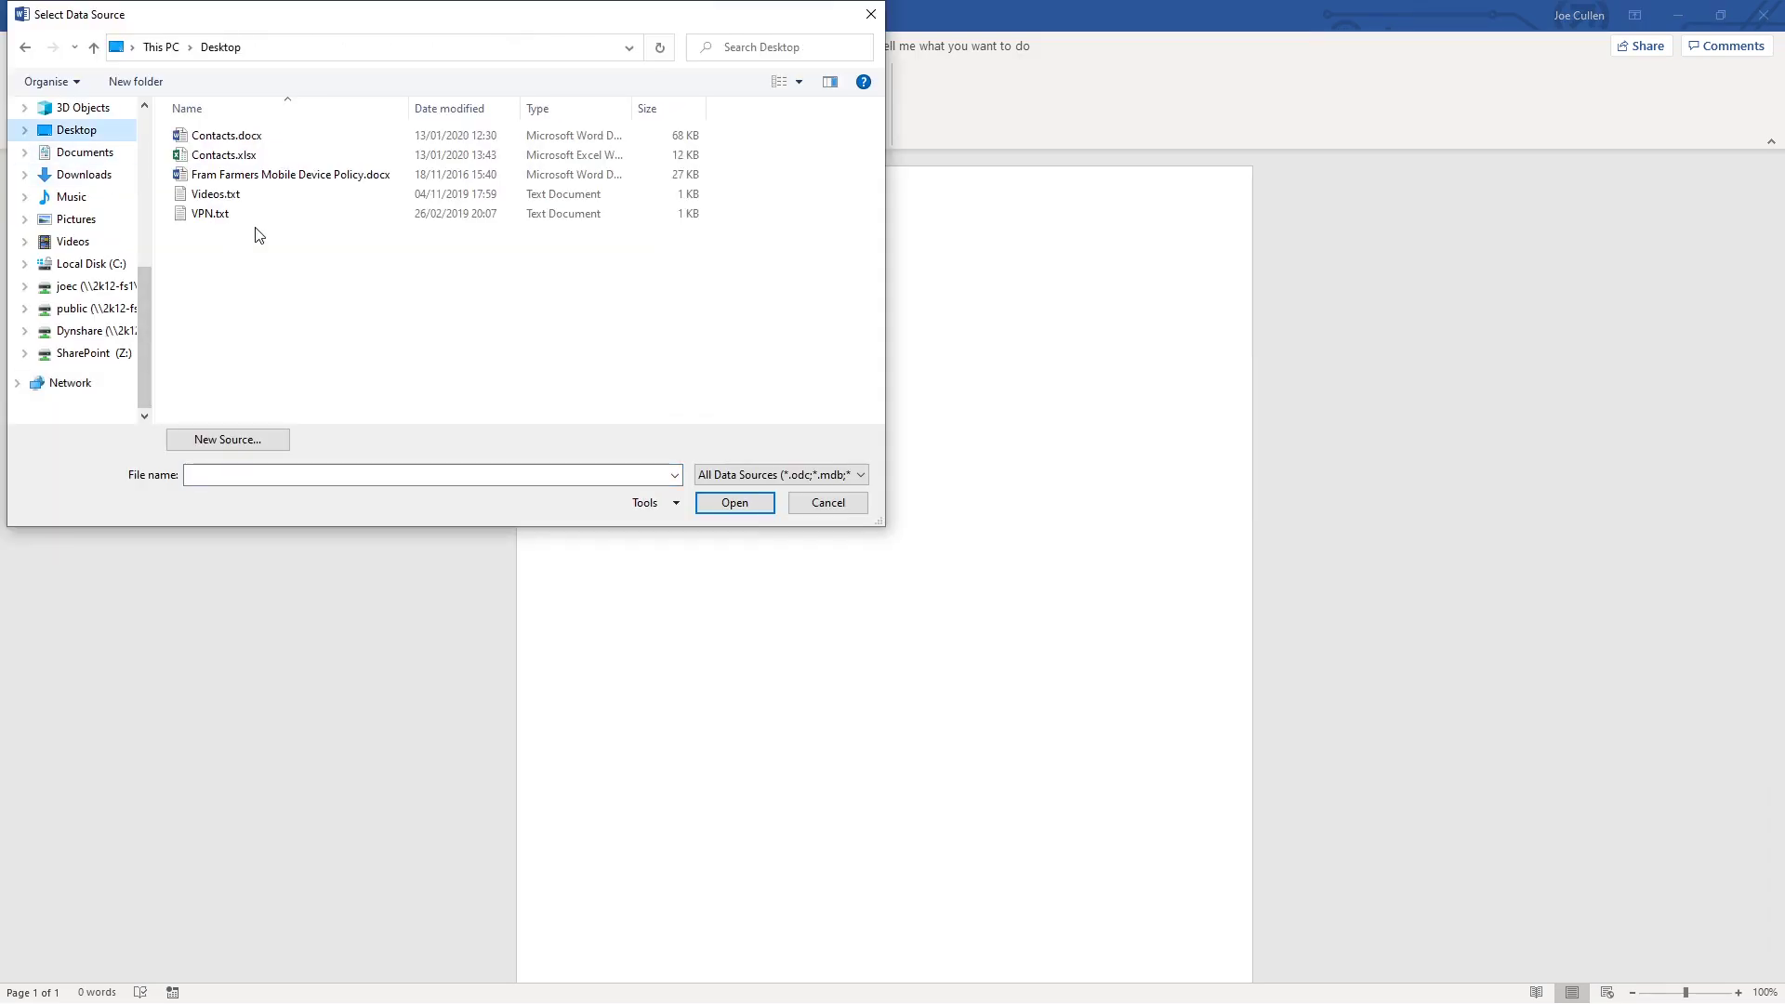
left_click(223, 155)
left_click(734, 503)
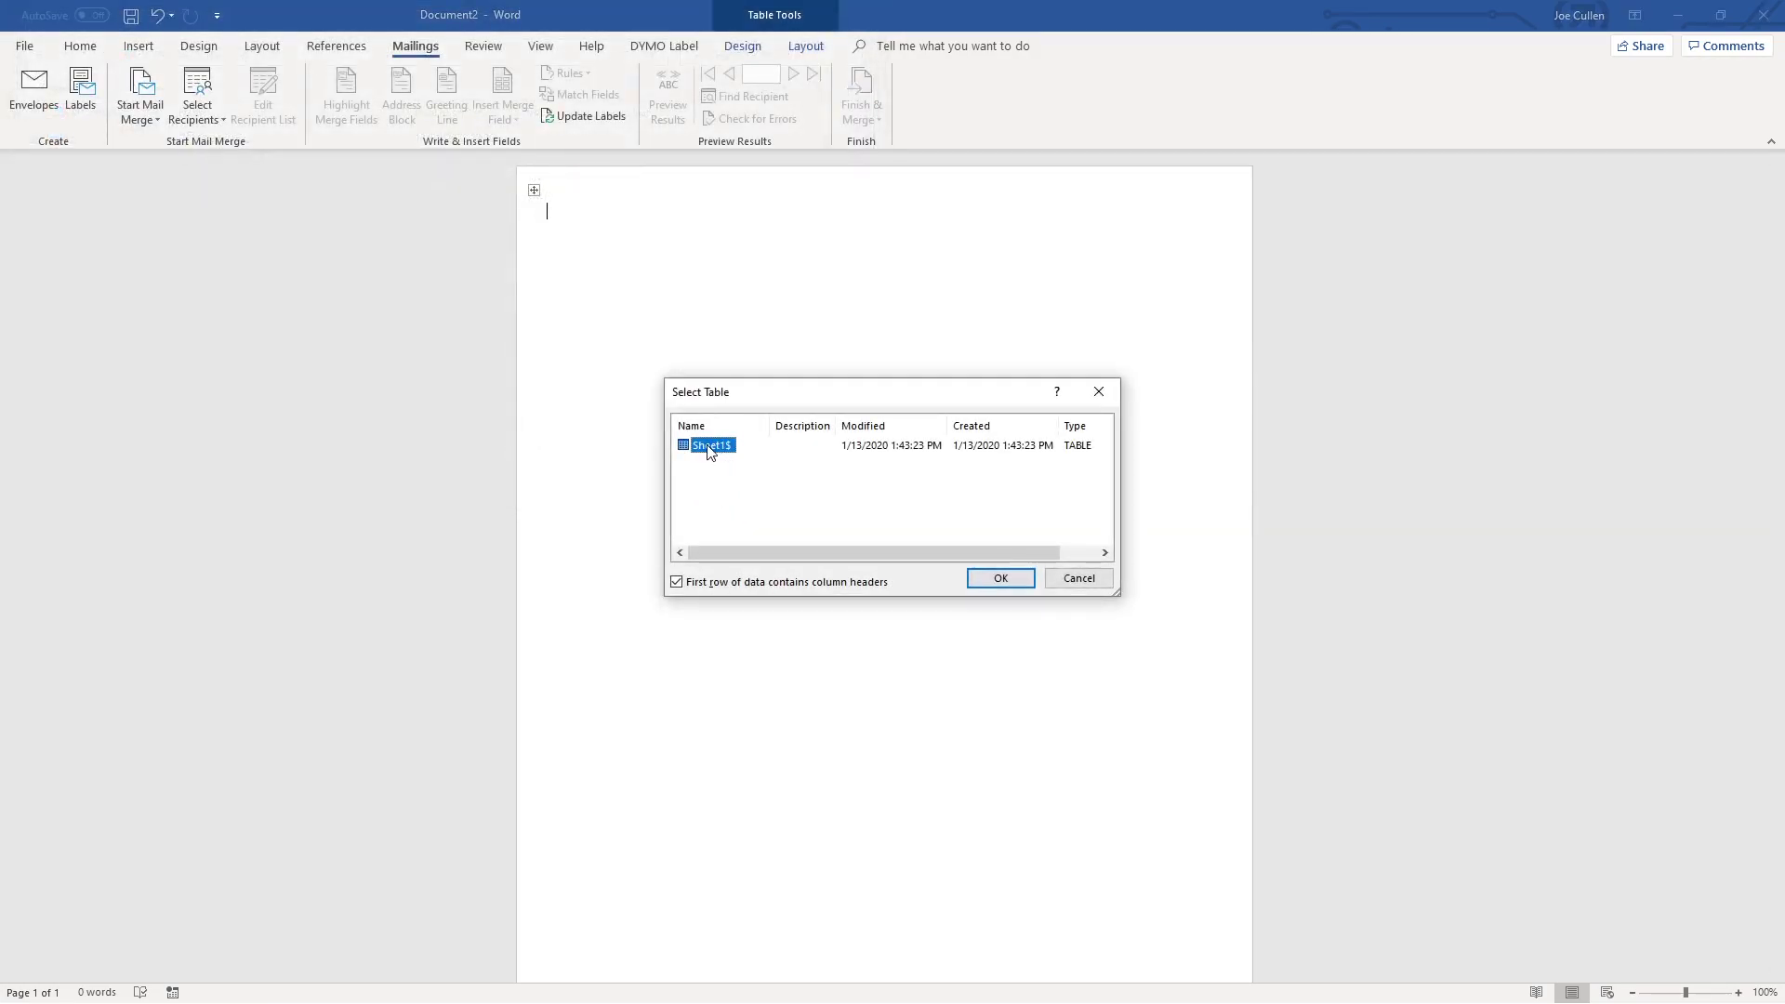
left_click(1000, 577)
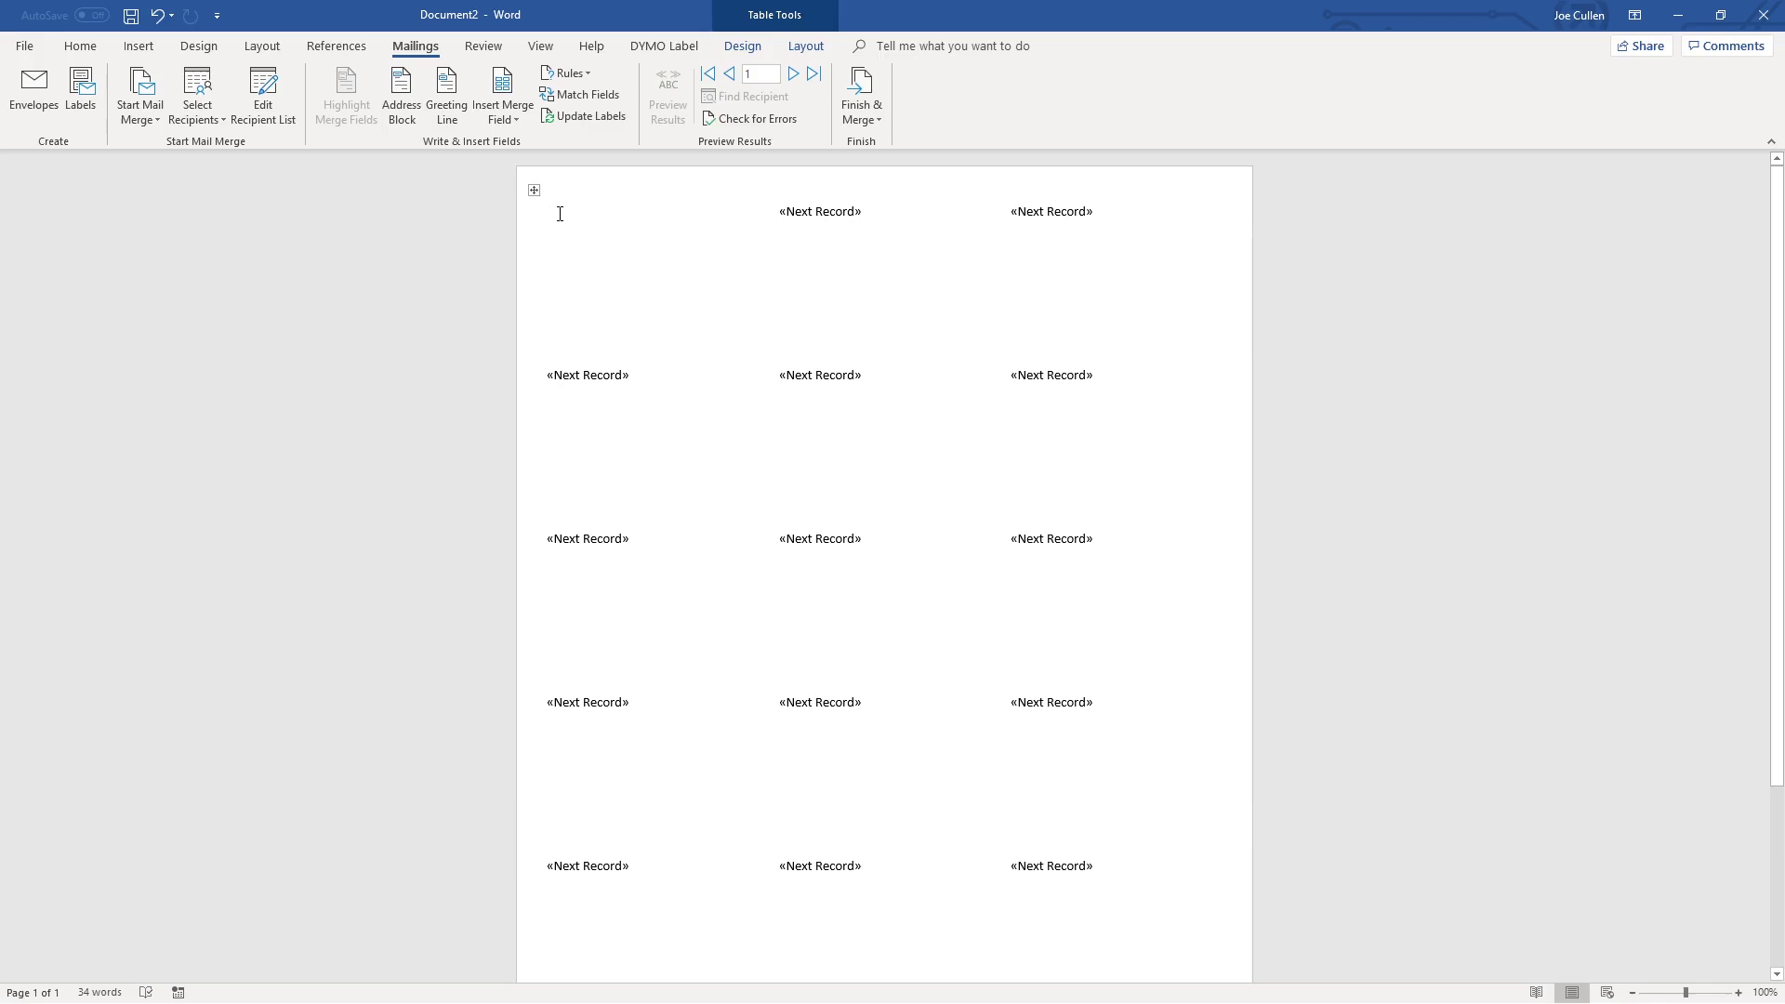
Step: Insert Contact_Person, Business_Name and Address merge fields in the first label, one per line
left_click(509, 118)
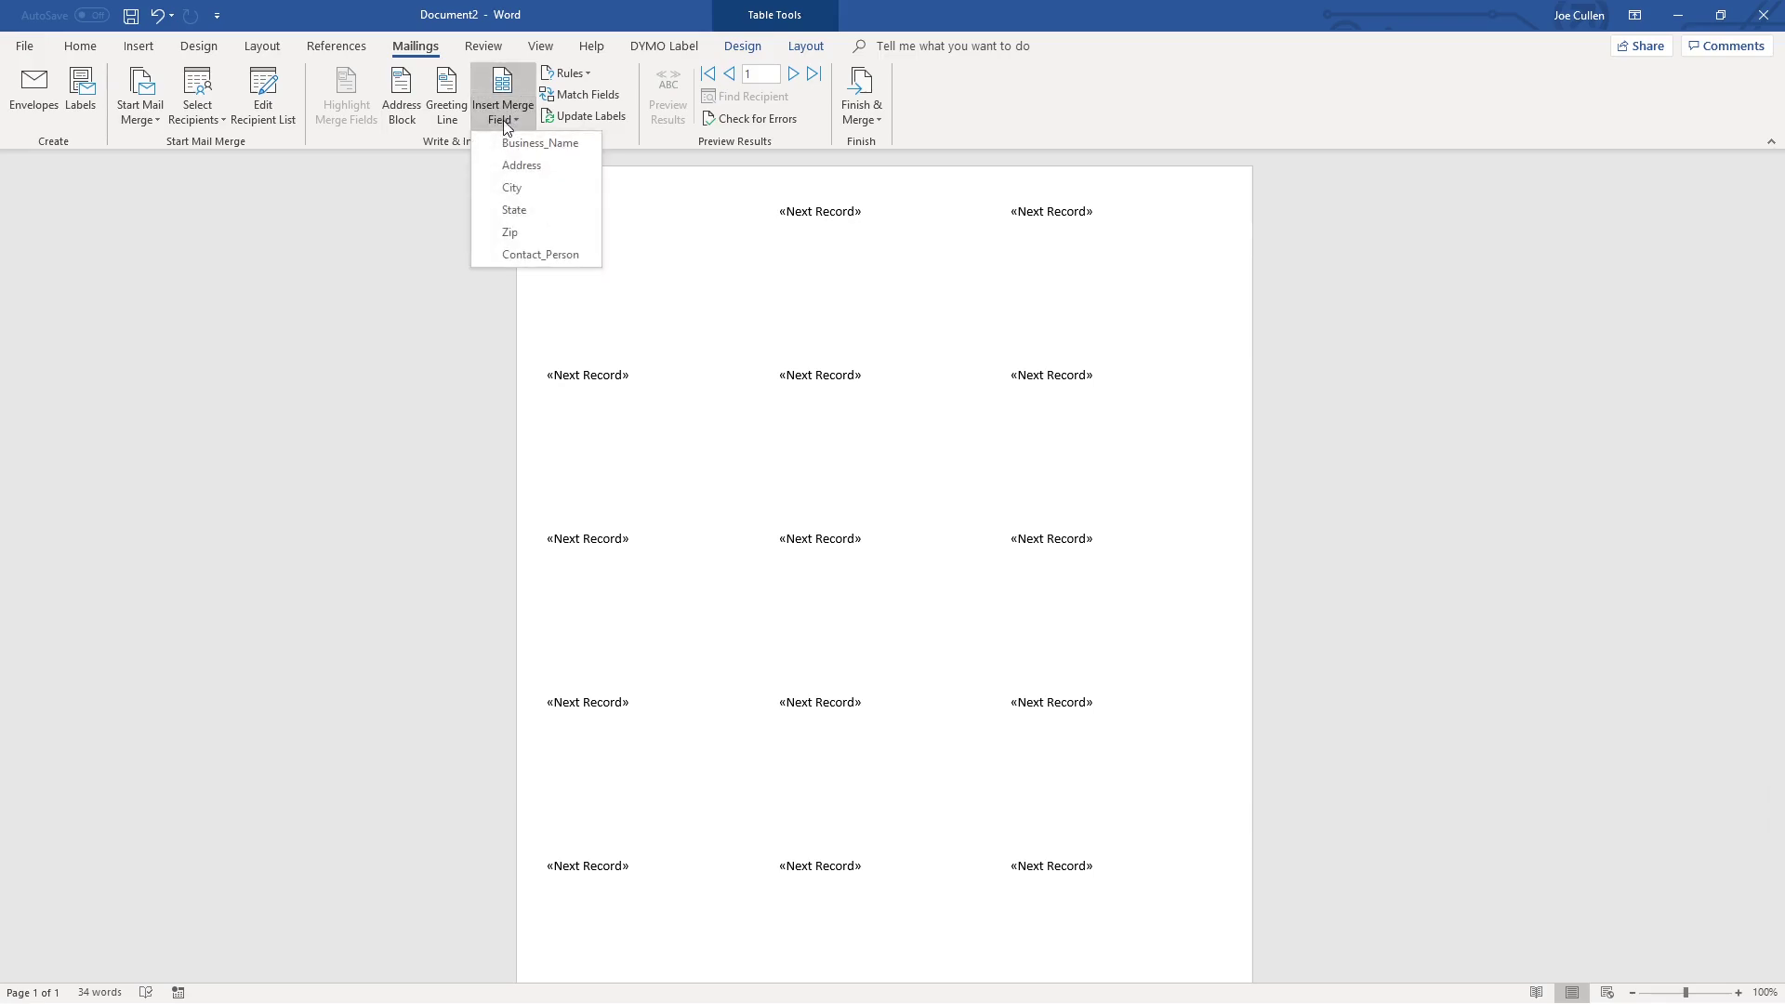
left_click(526, 256)
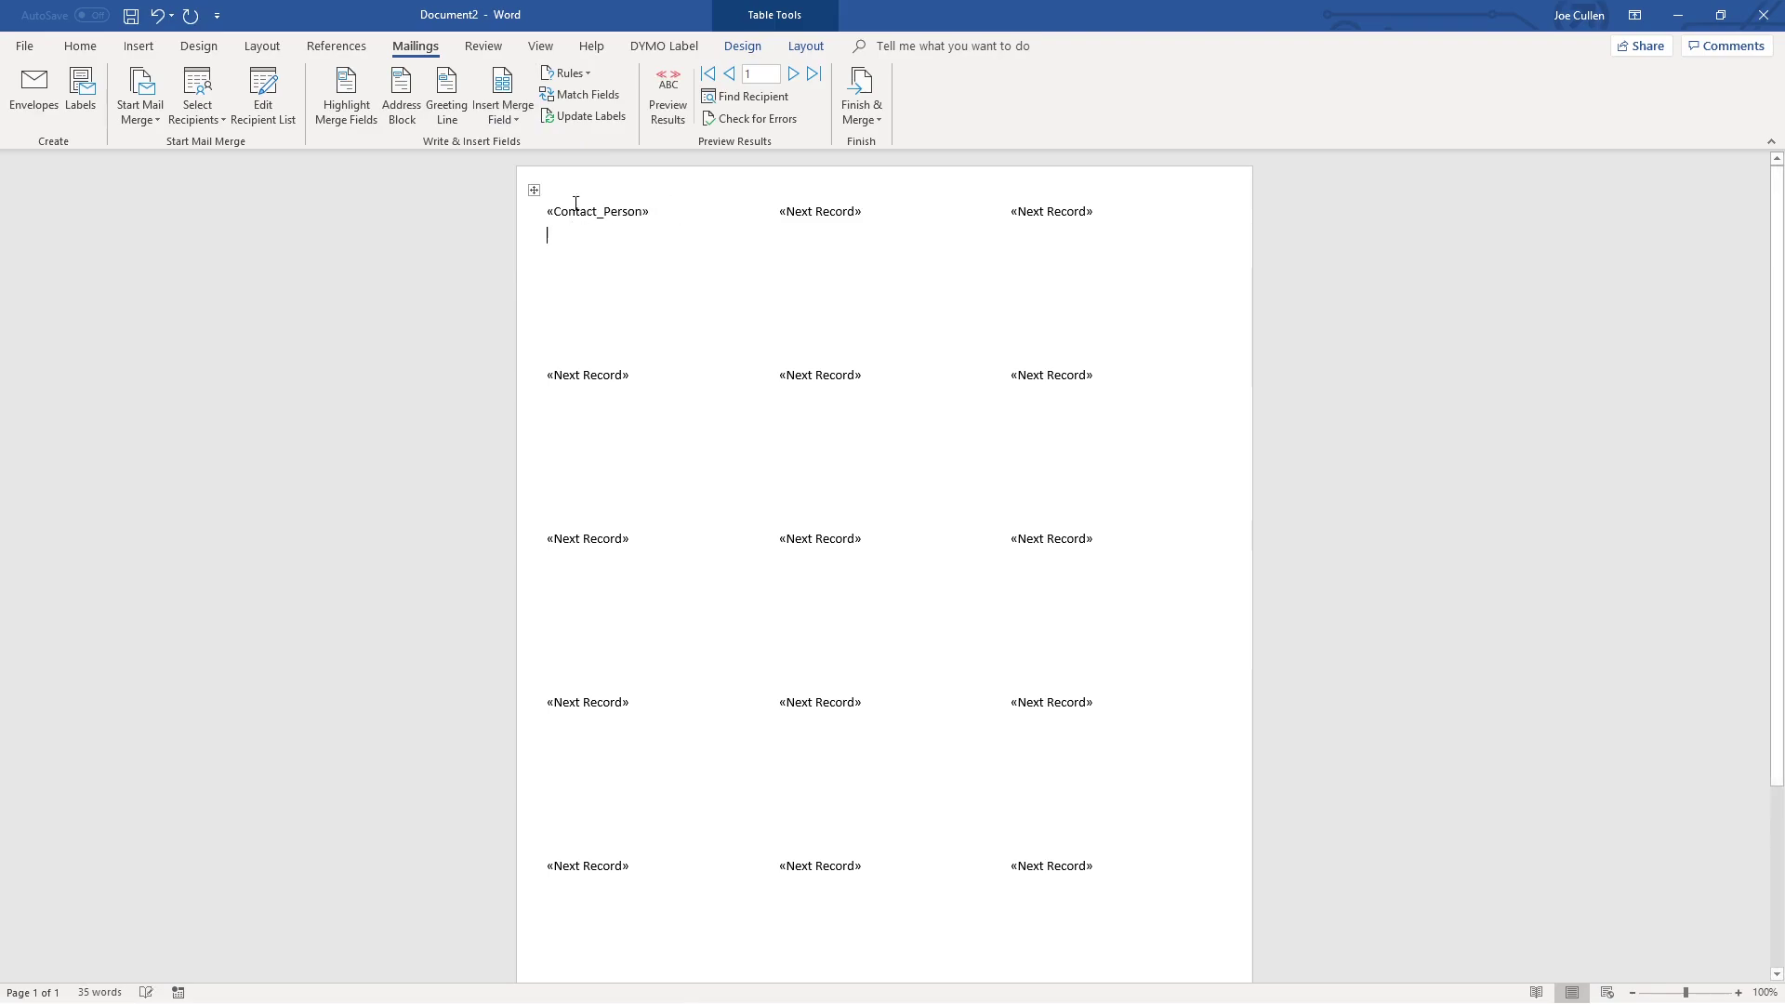
key("Return")
left_click(502, 114)
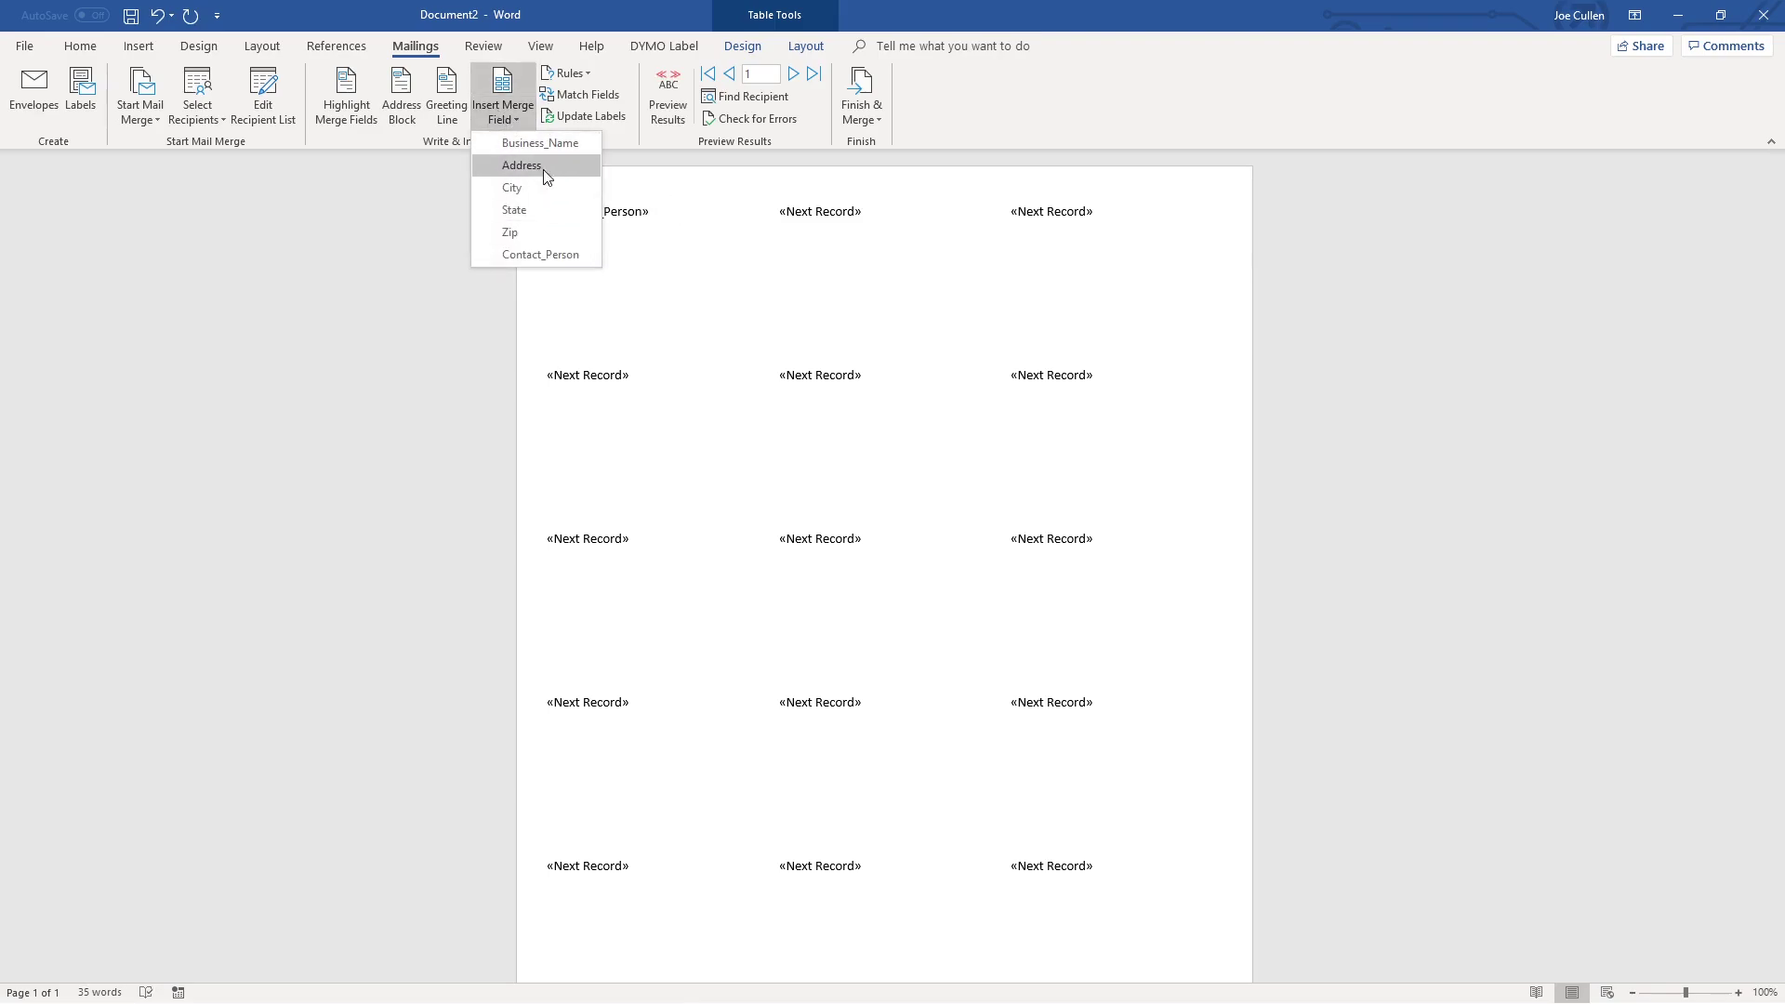
left_click(541, 144)
key("Return")
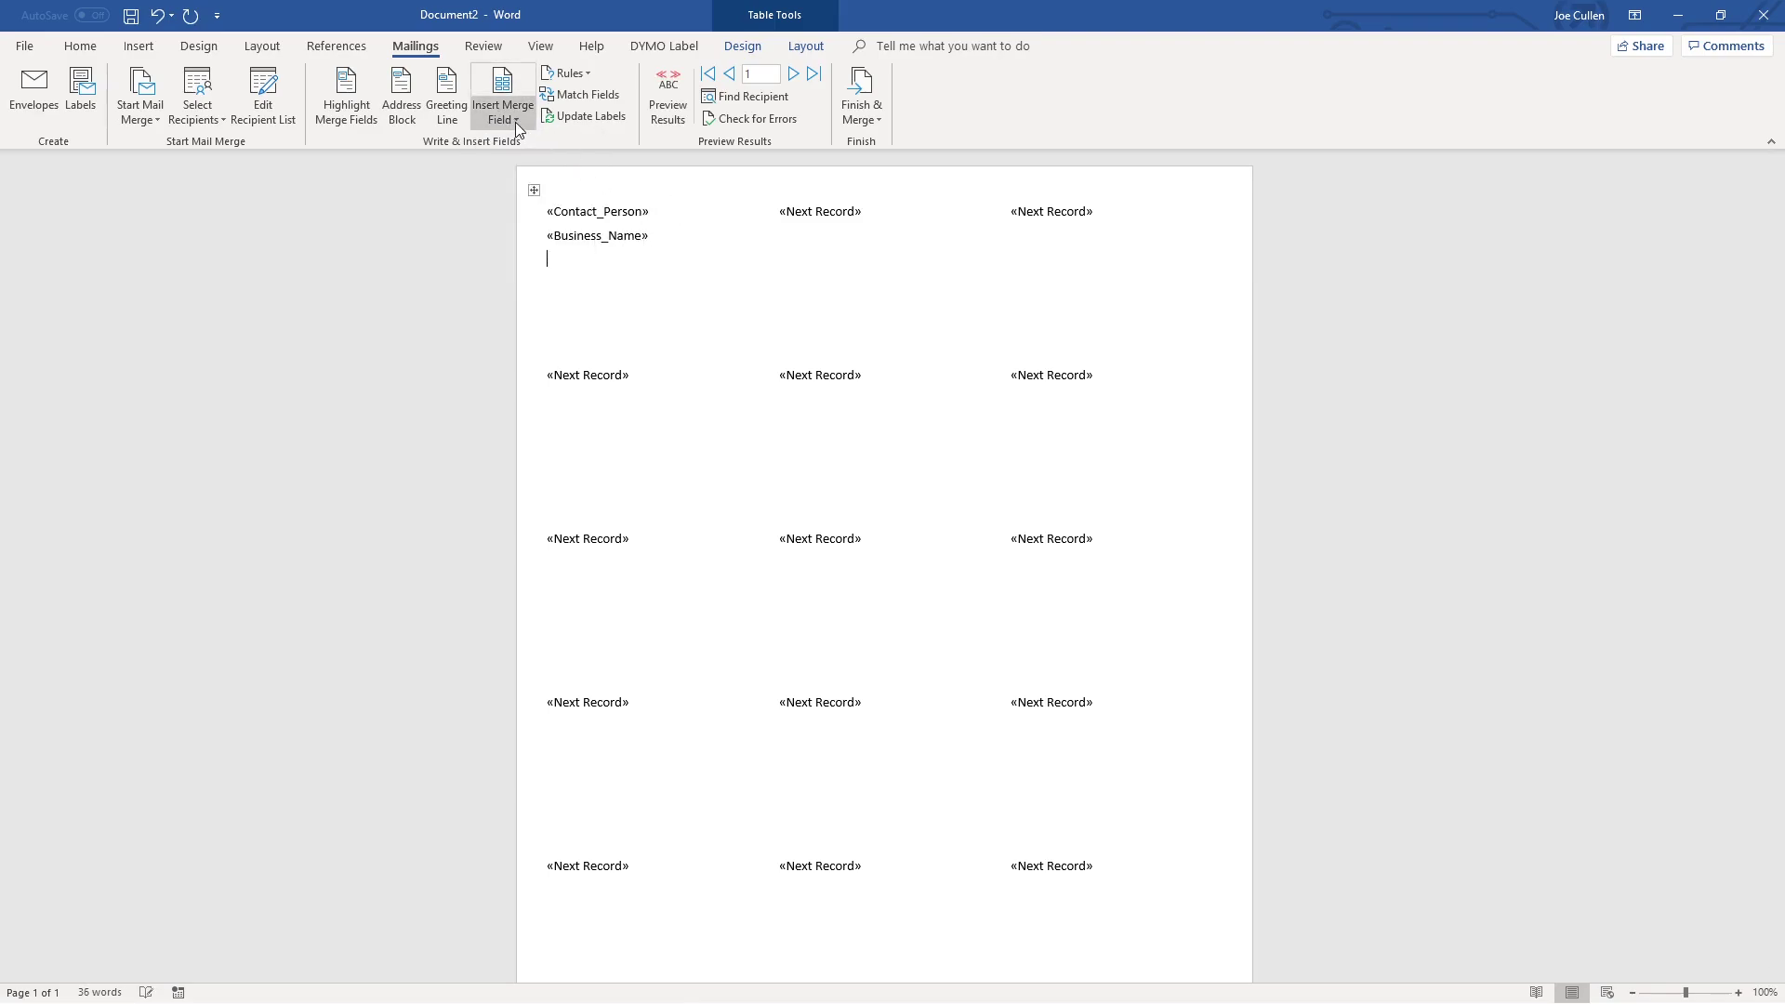
left_click(516, 125)
left_click(531, 170)
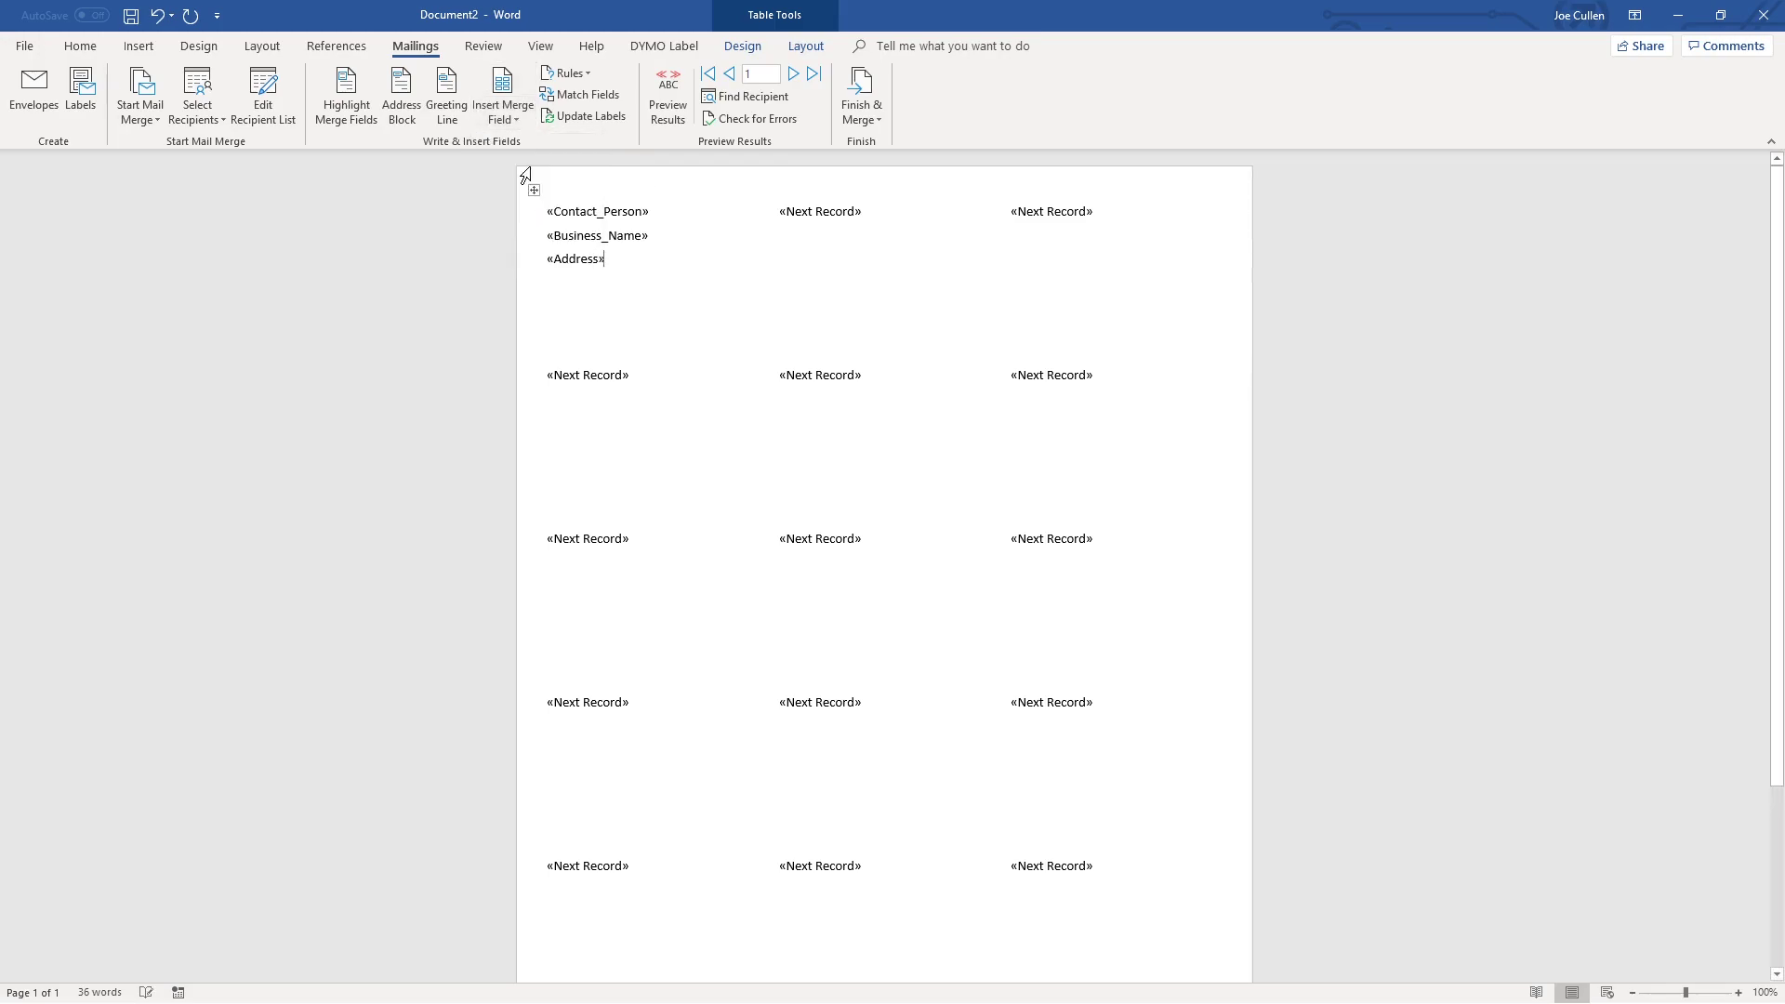
key("Return")
Step: Add City, State and Zip merge fields on the following lines of the first label
left_click(504, 117)
left_click(518, 187)
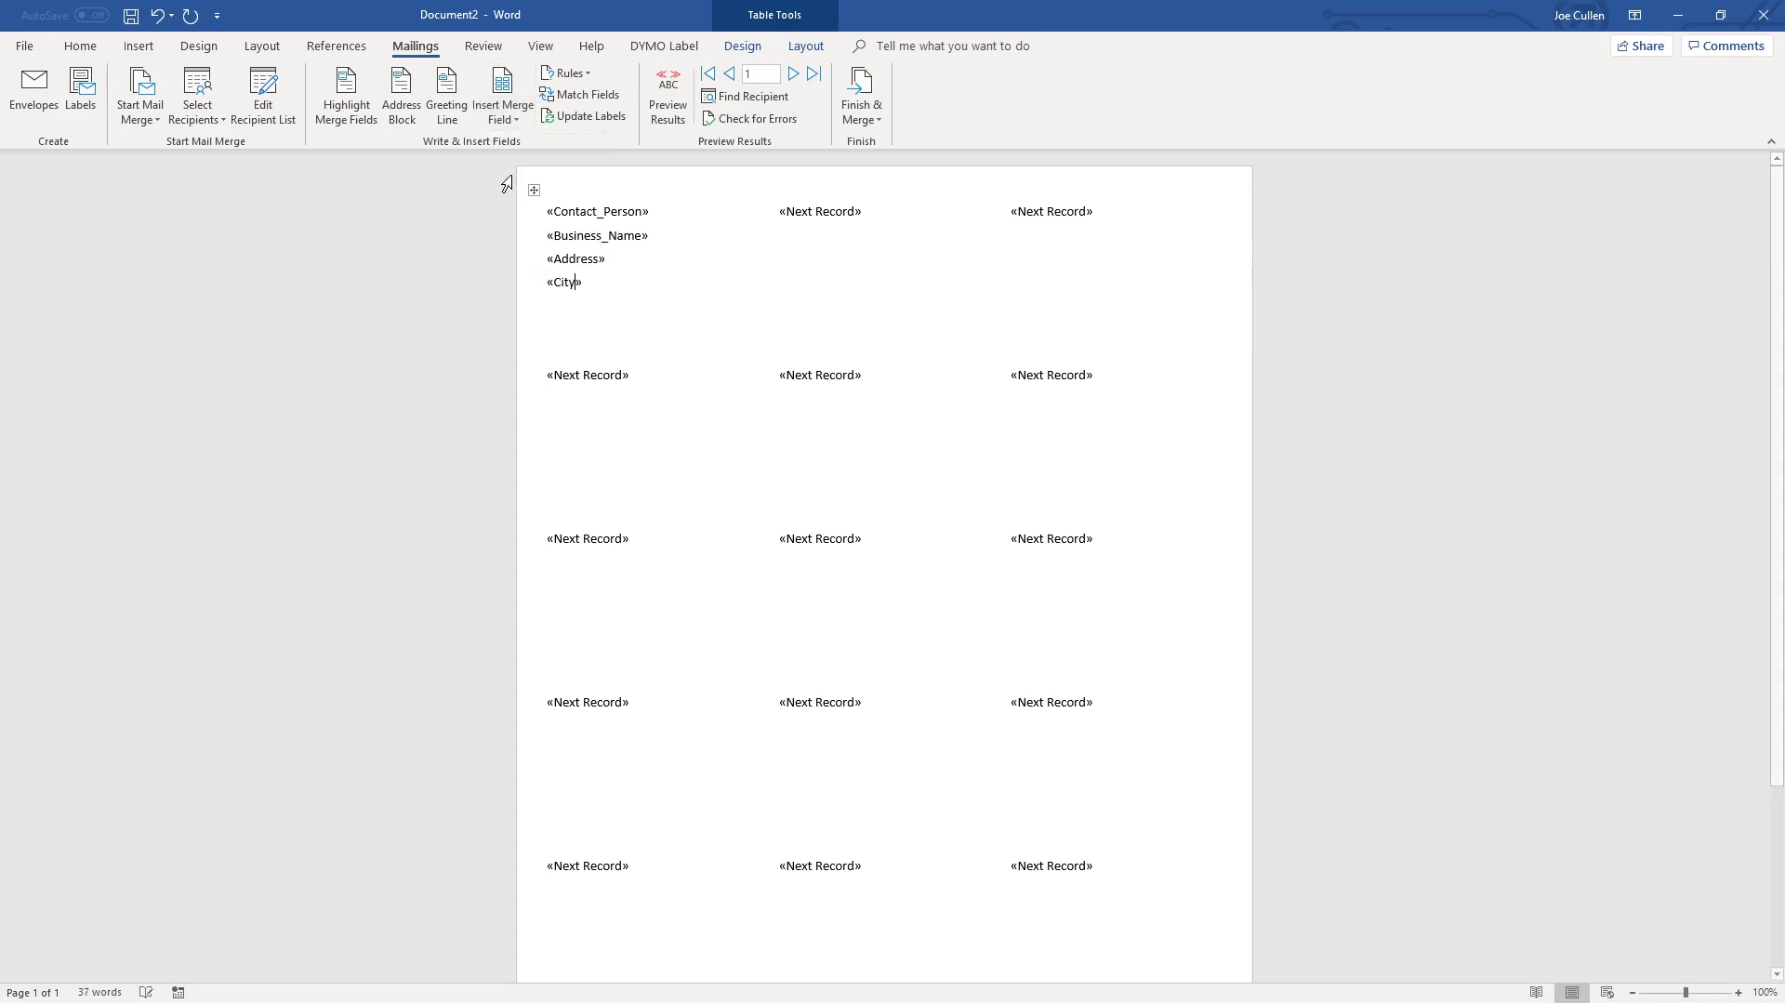
key("Return")
left_click(504, 112)
left_click(521, 210)
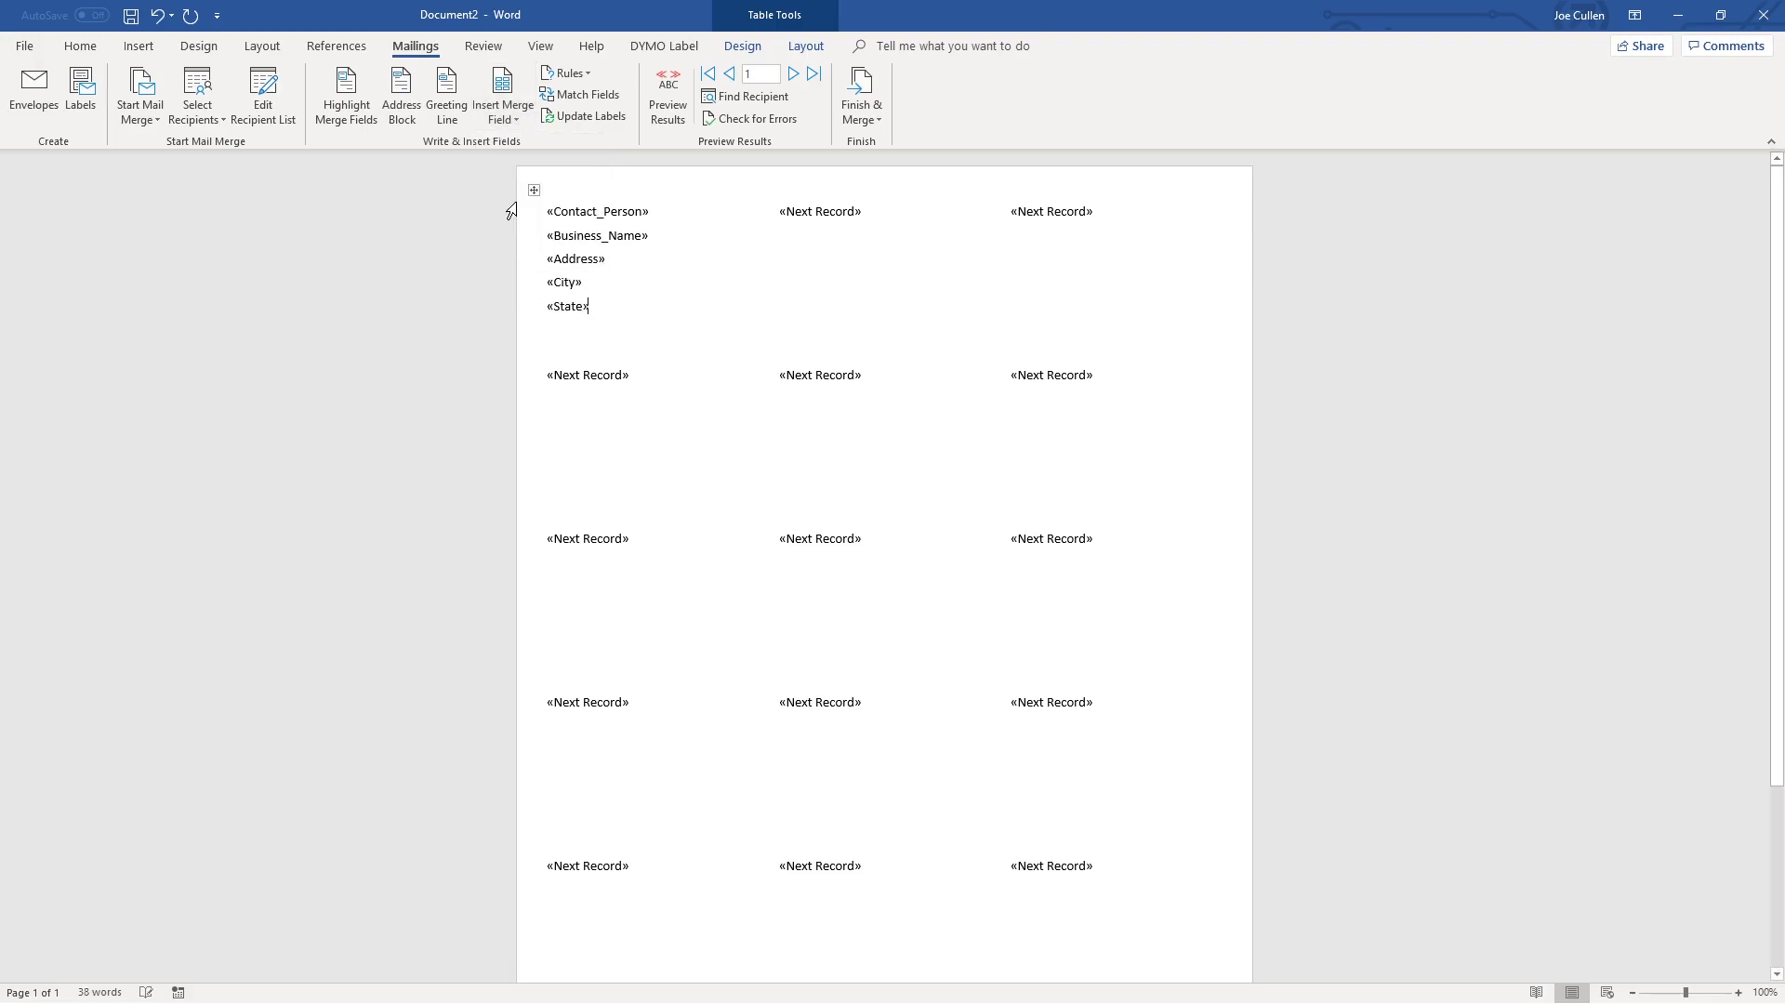
key("Return")
left_click(503, 112)
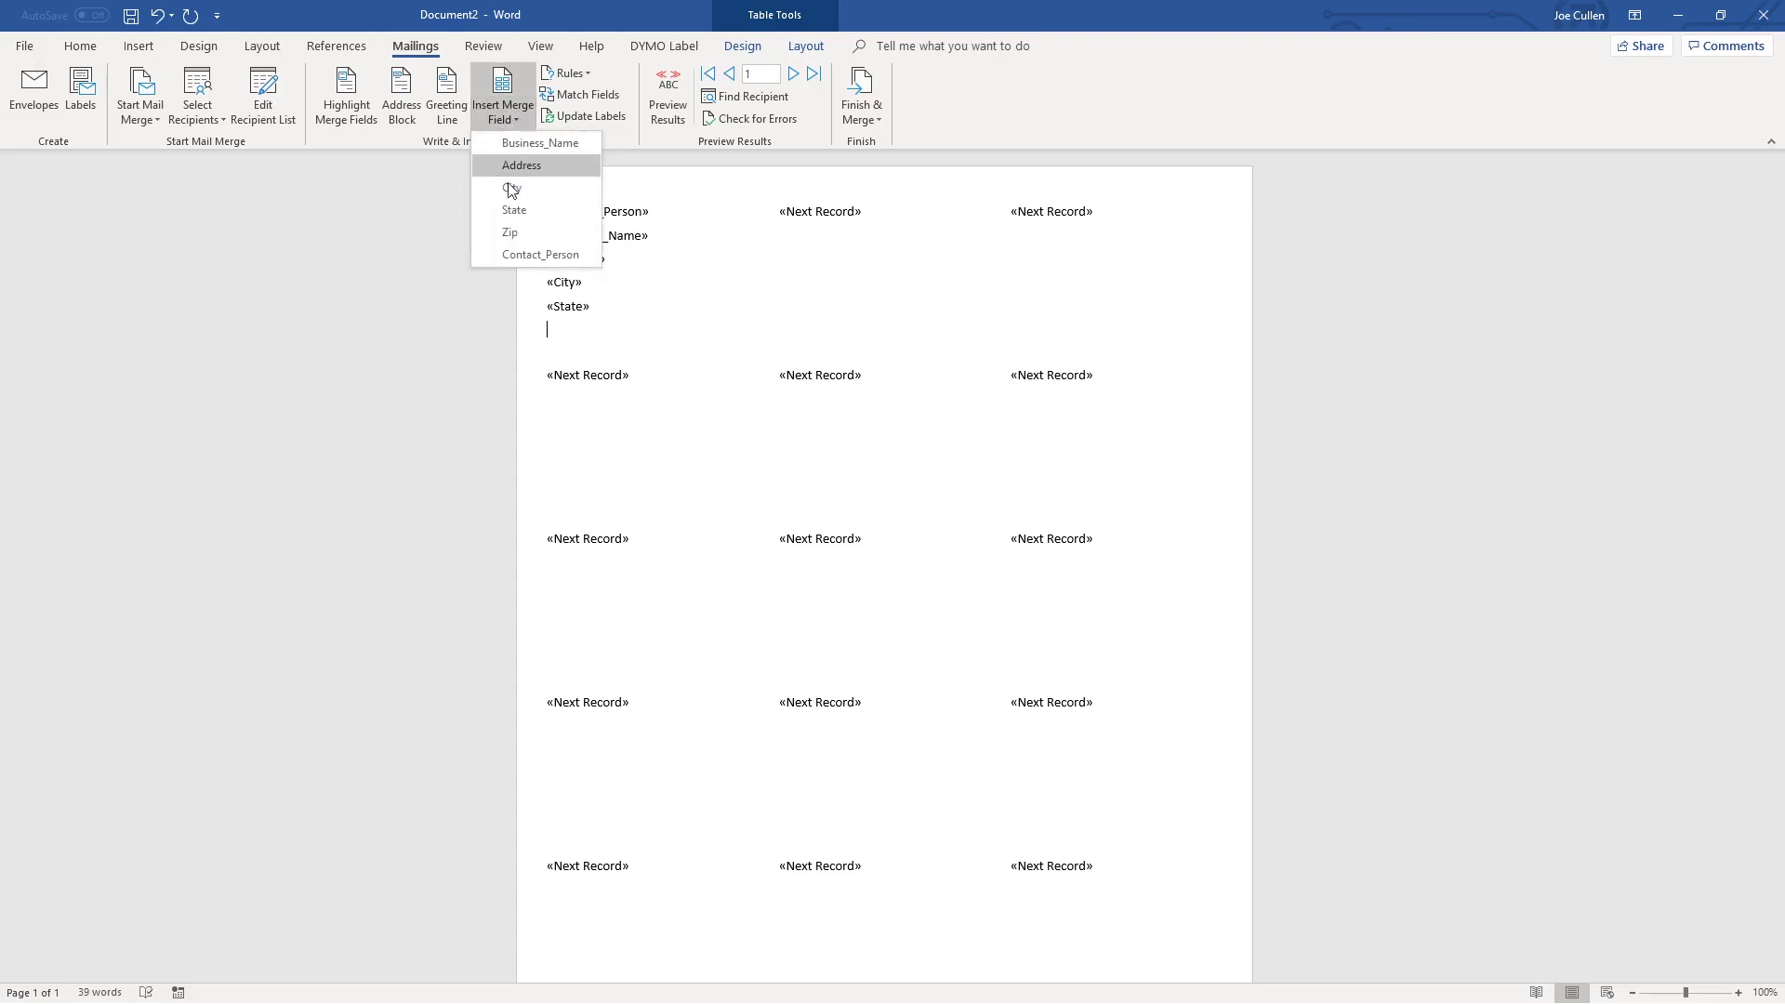
left_click(511, 231)
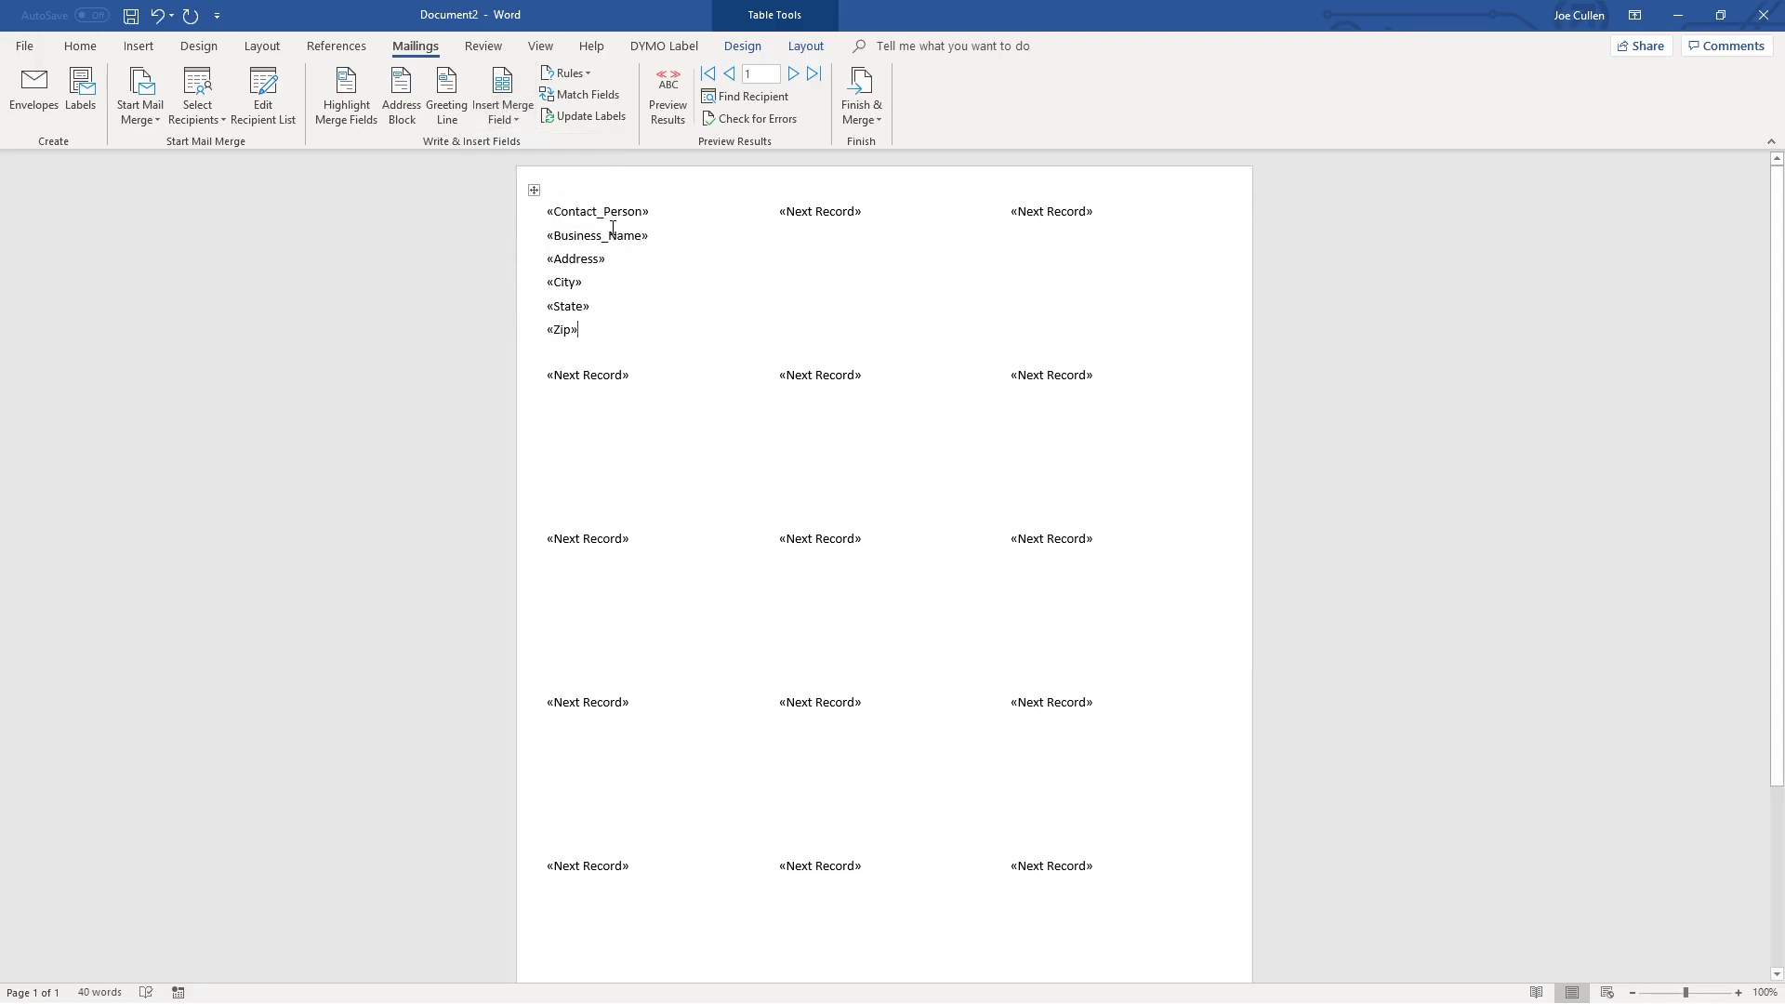
Step: Update all labels from the first one and merge all records into a new editable document
left_click(583, 114)
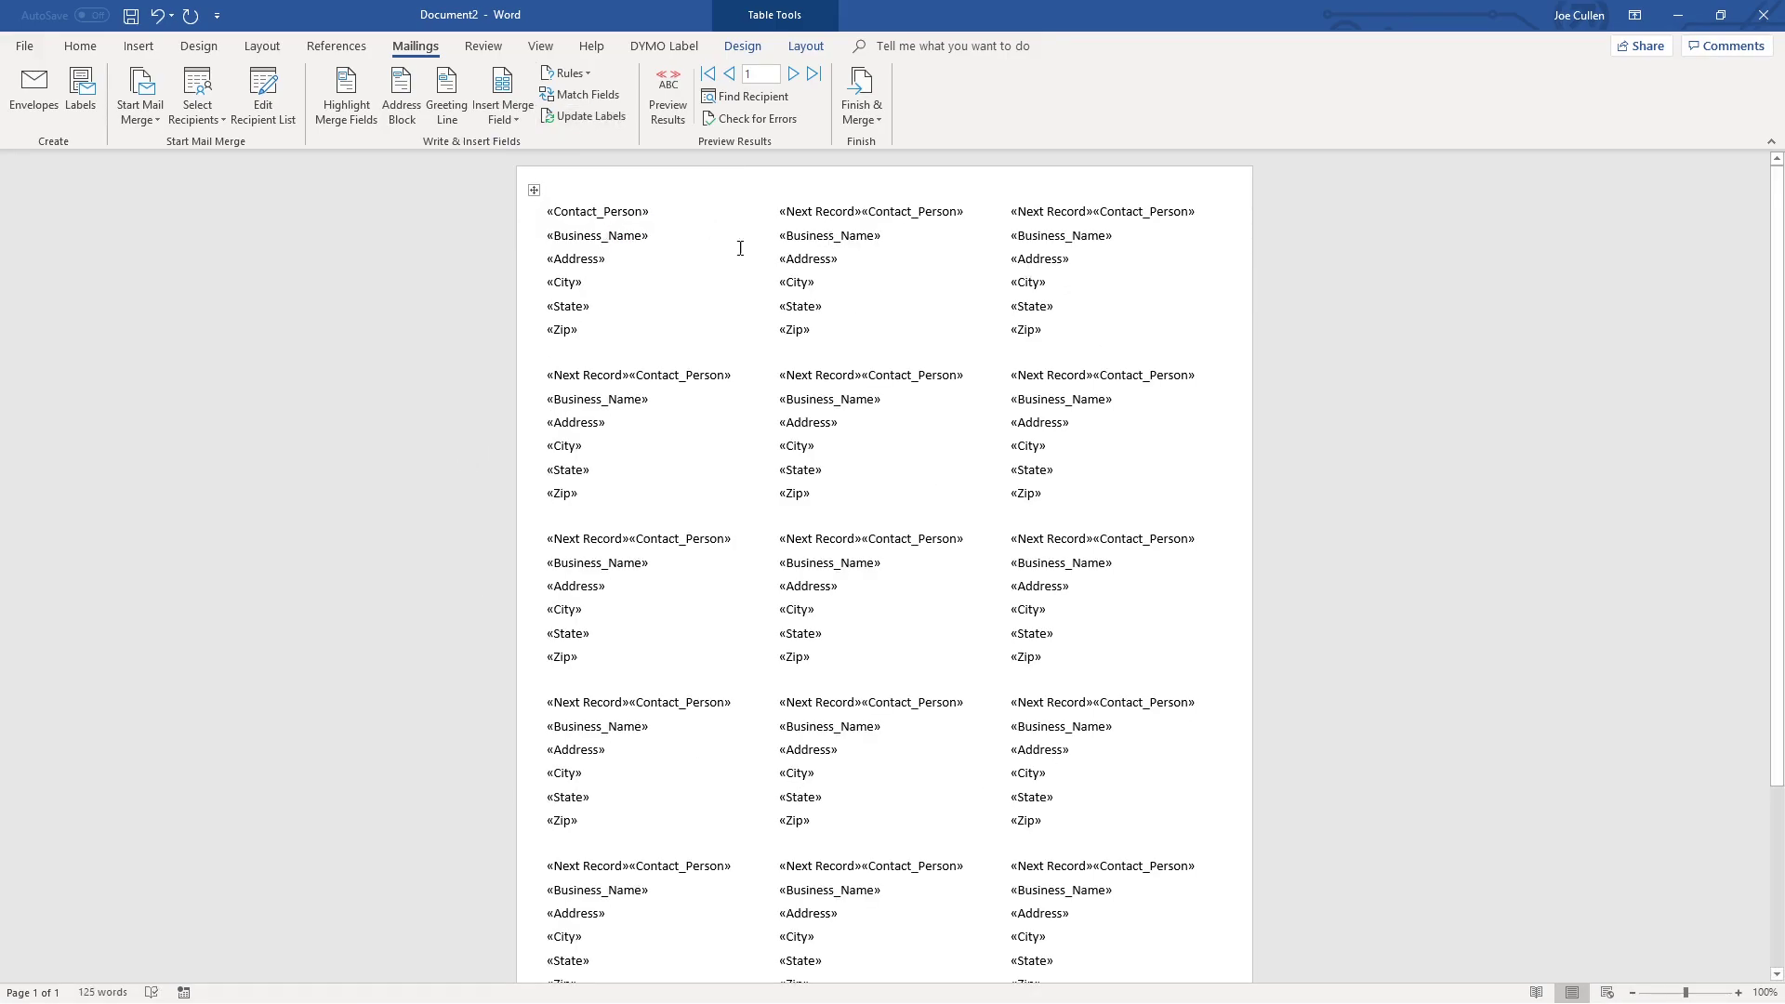
left_click(864, 87)
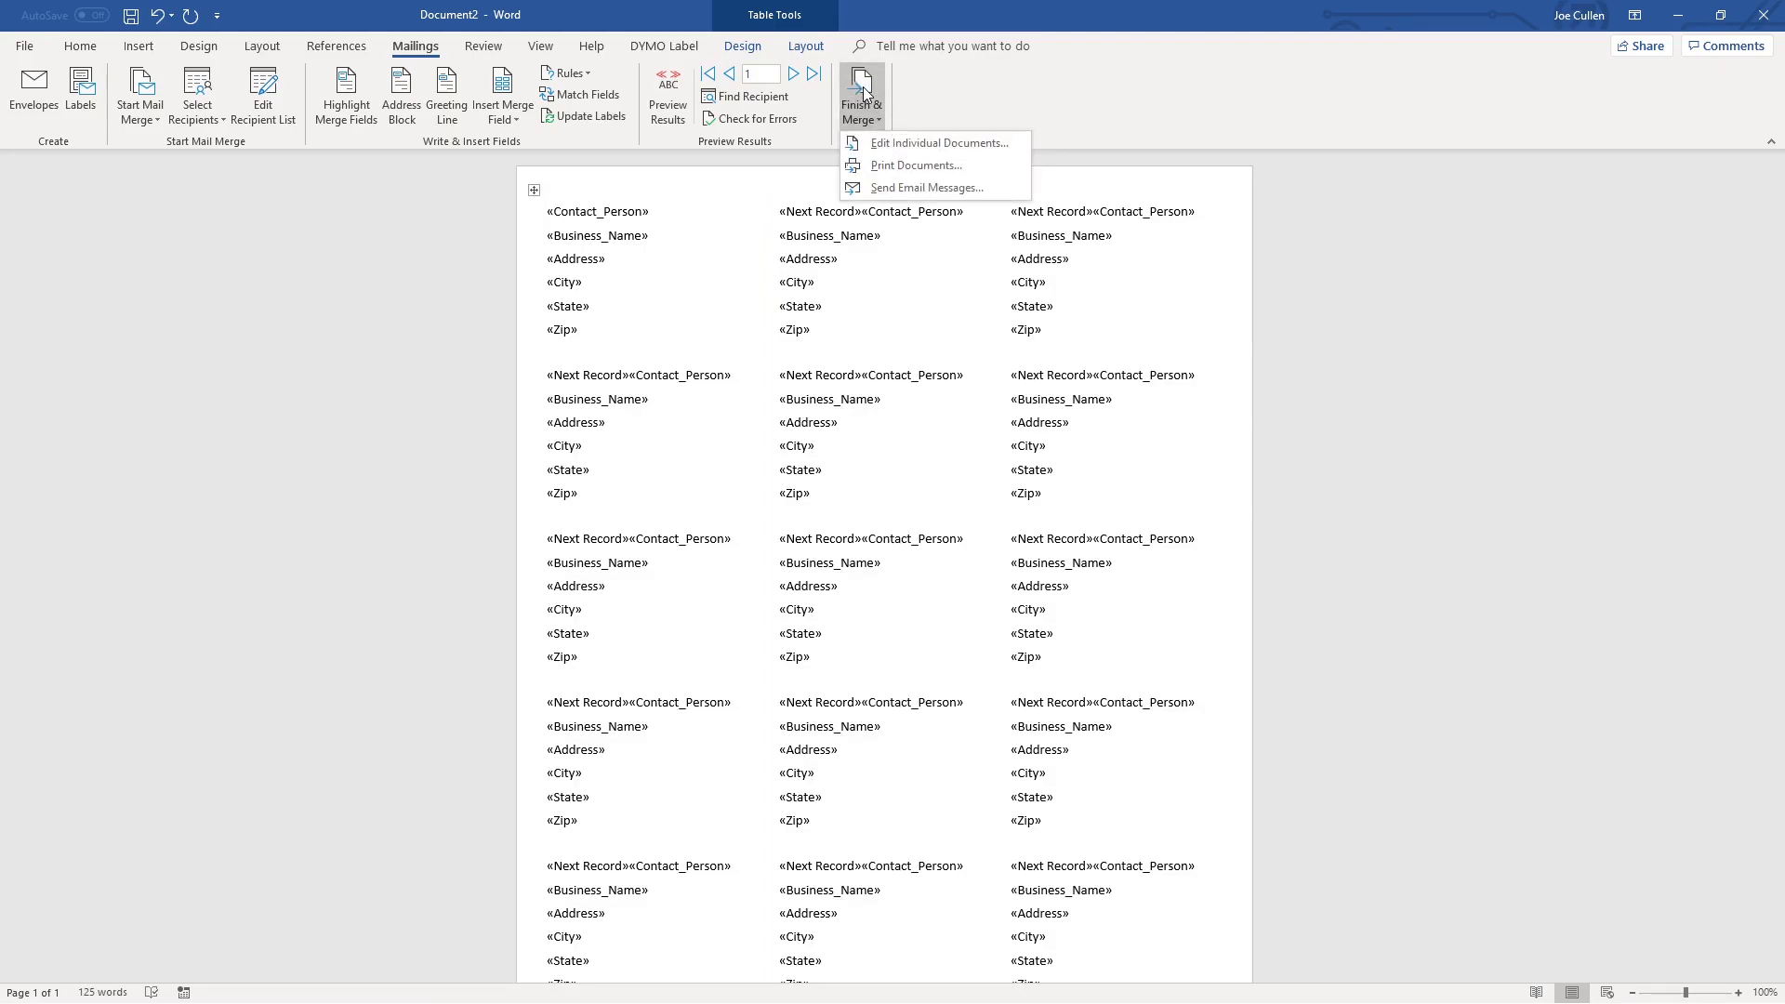
left_click(897, 142)
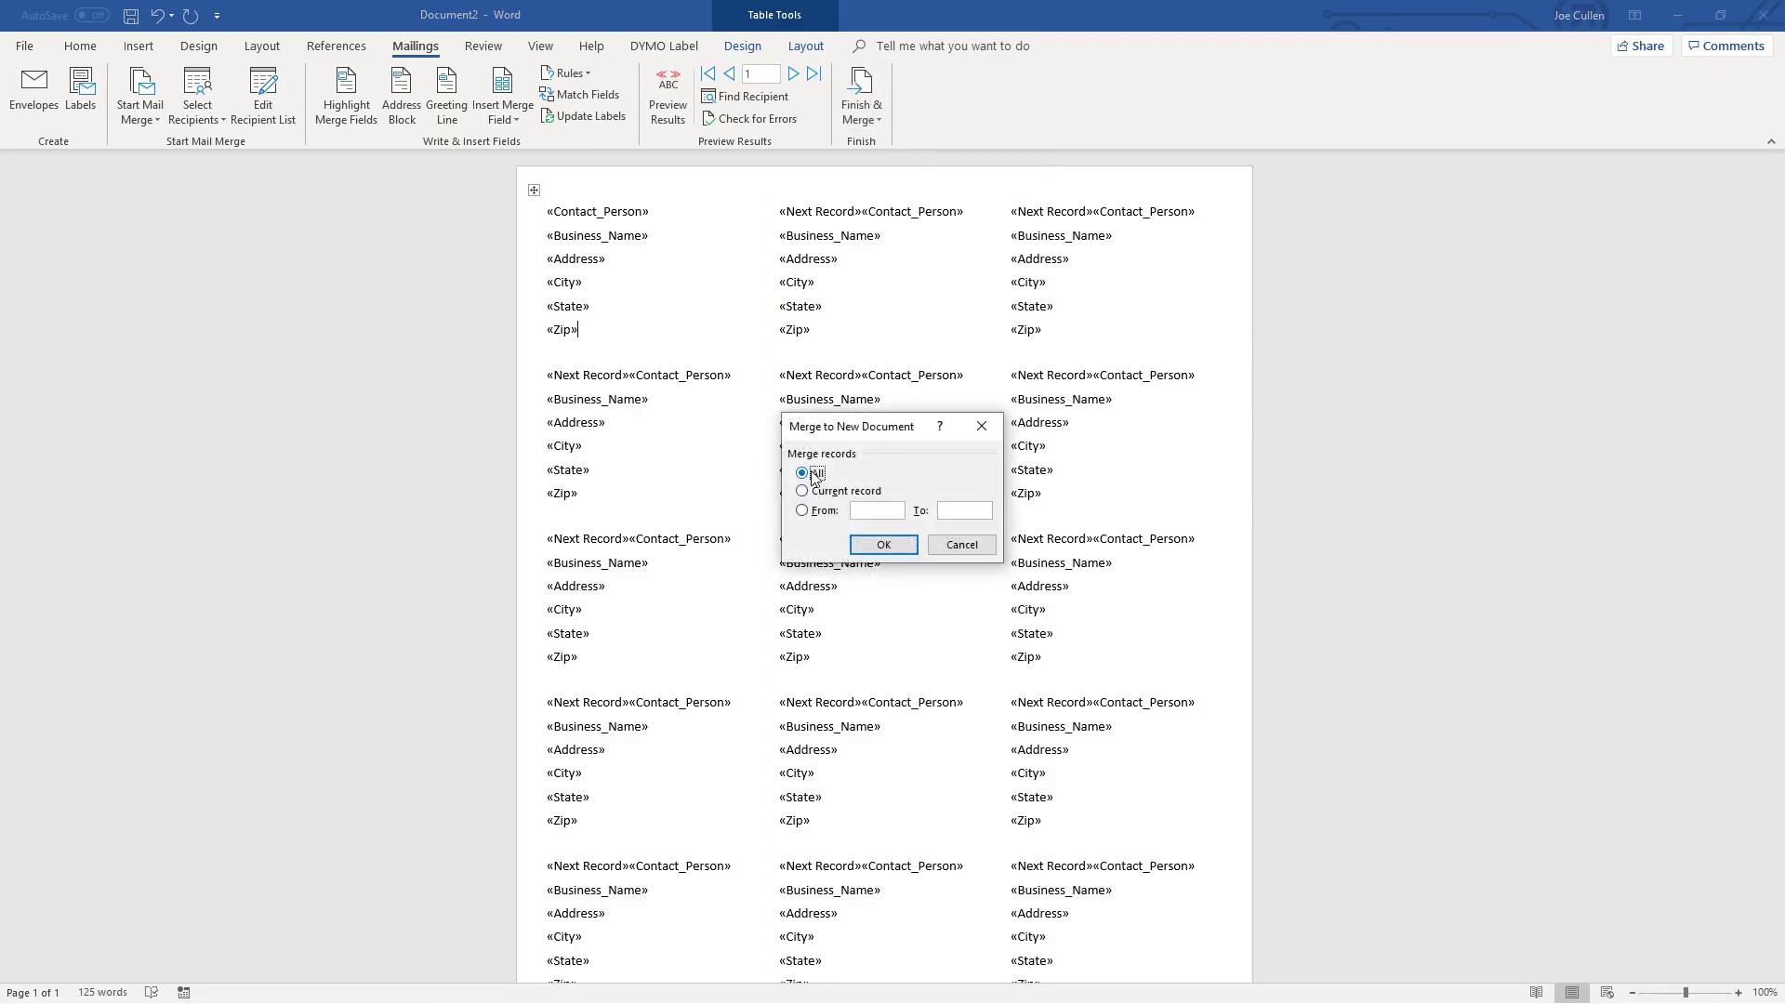
left_click(883, 544)
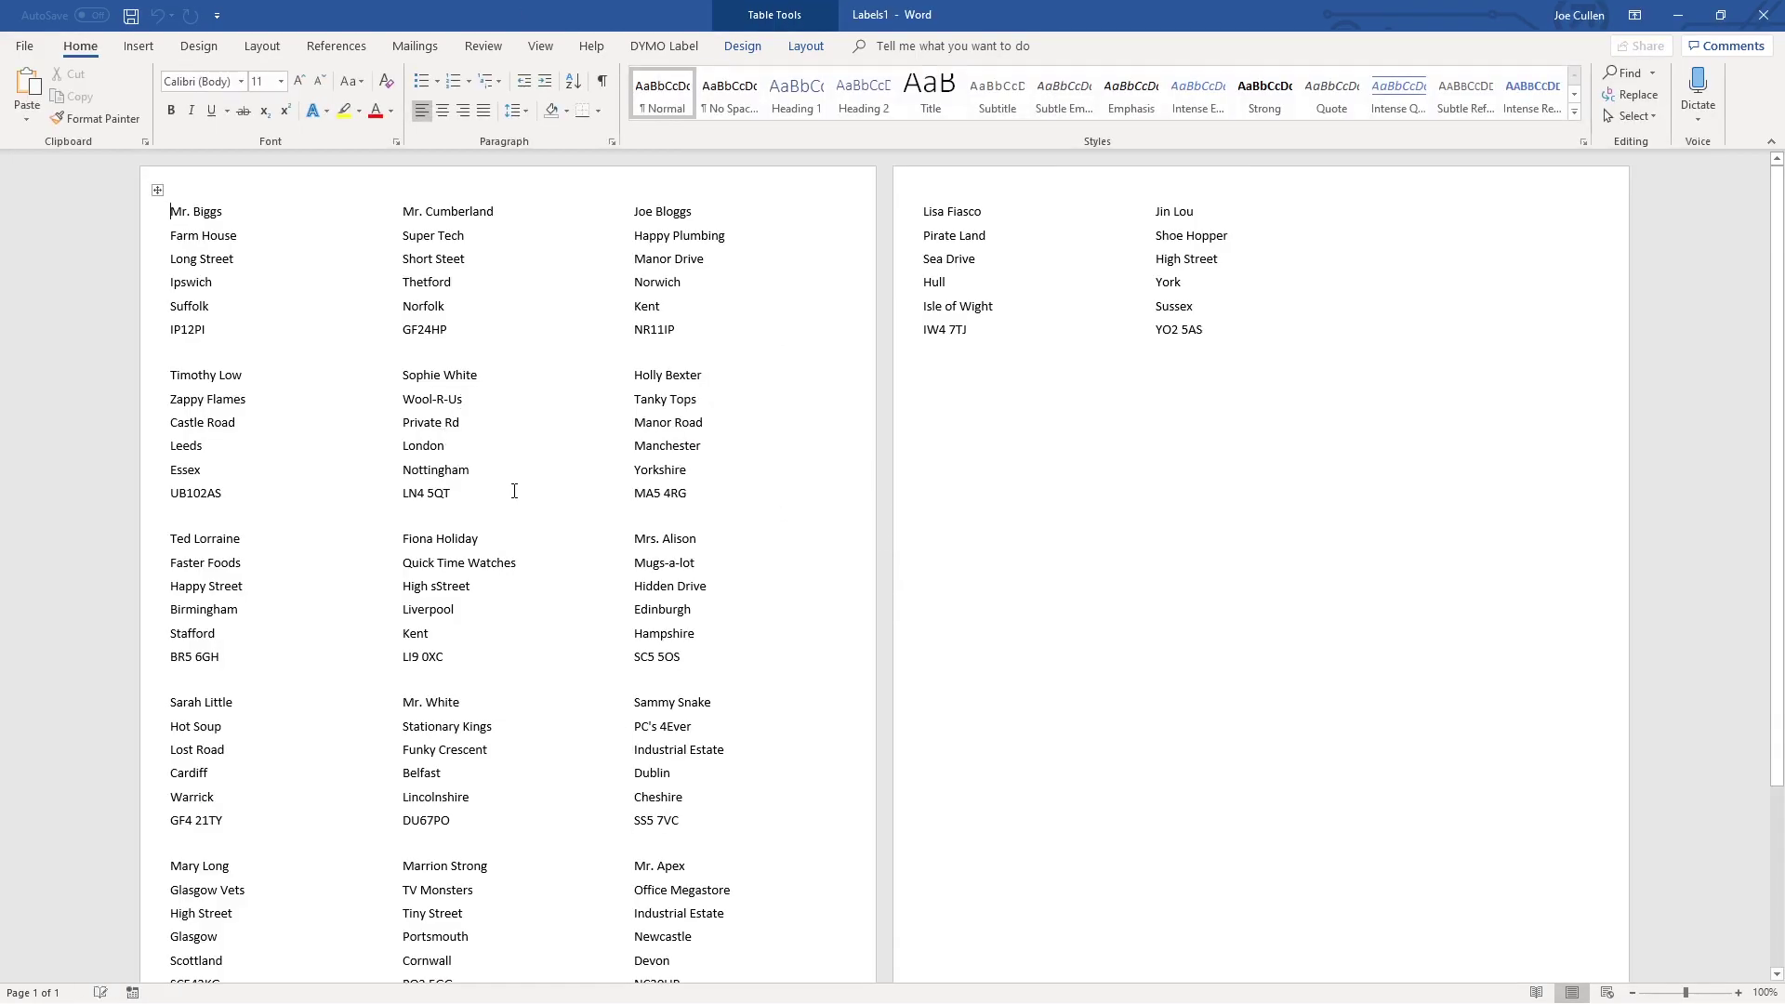
scroll(514, 491, "down", 5)
scroll(513, 491, "up", 5)
Step: Save the merged labels to the Desktop as Contacts.docx, replacing the existing file
left_click(131, 16)
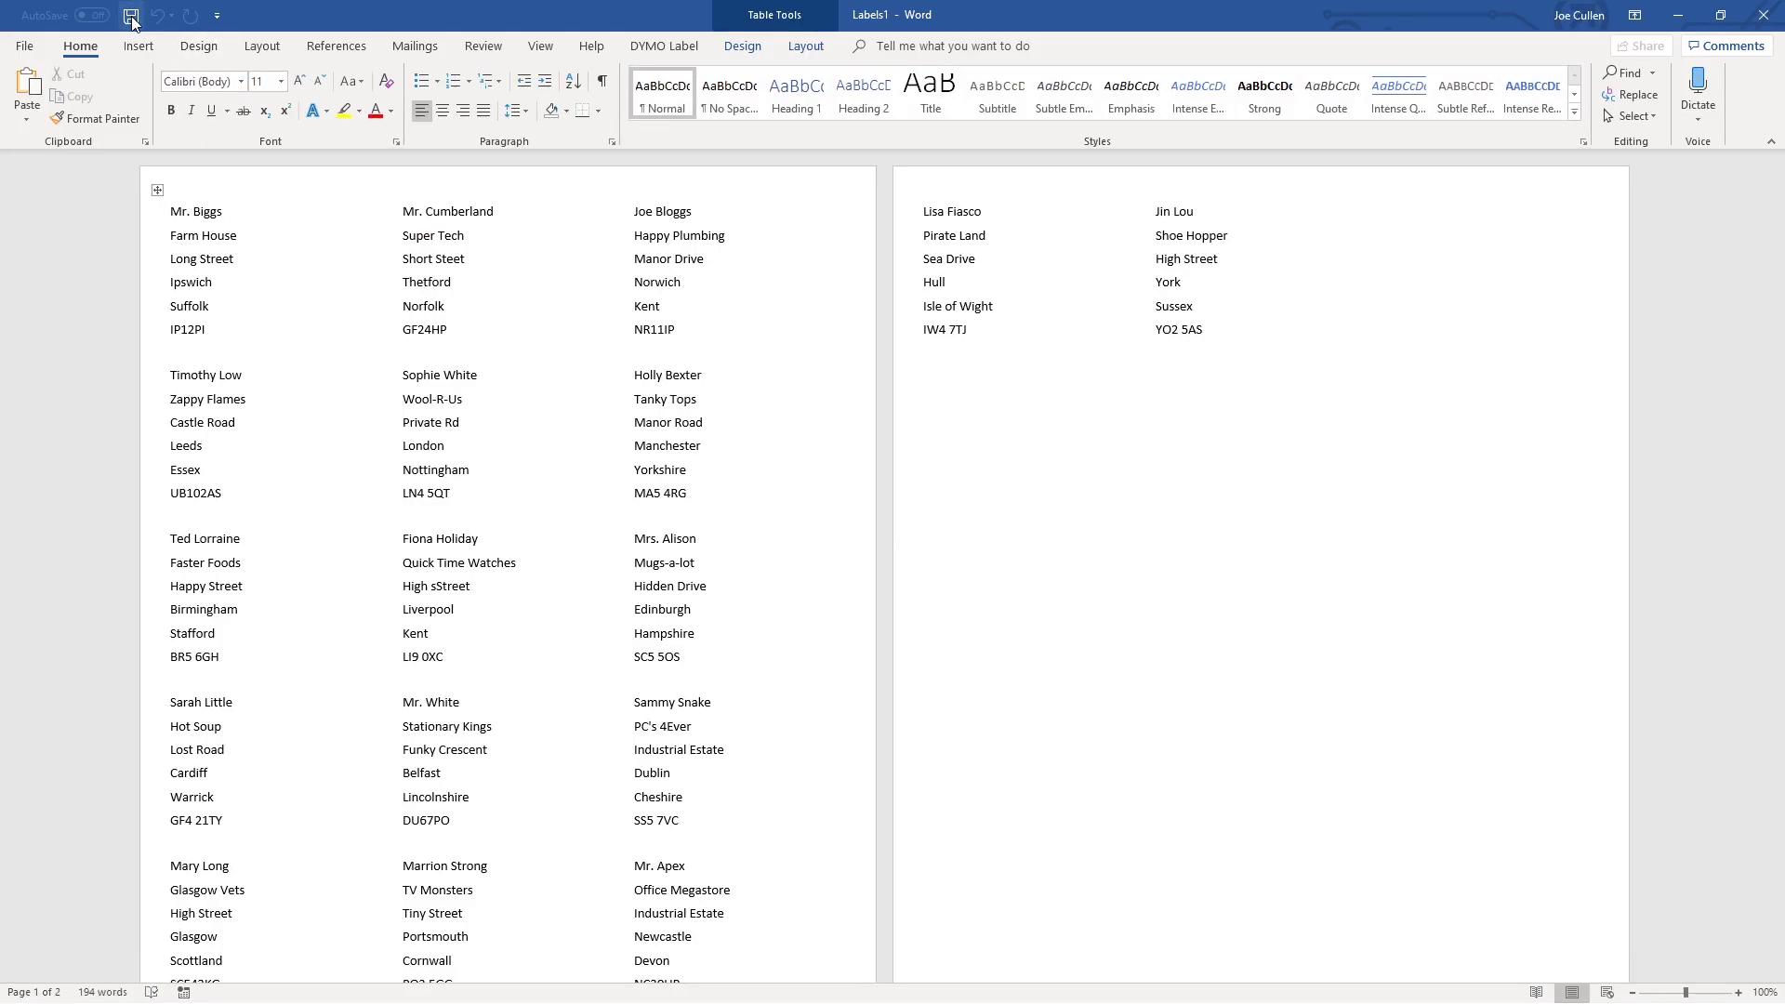
scroll(85, 209, "up", 3)
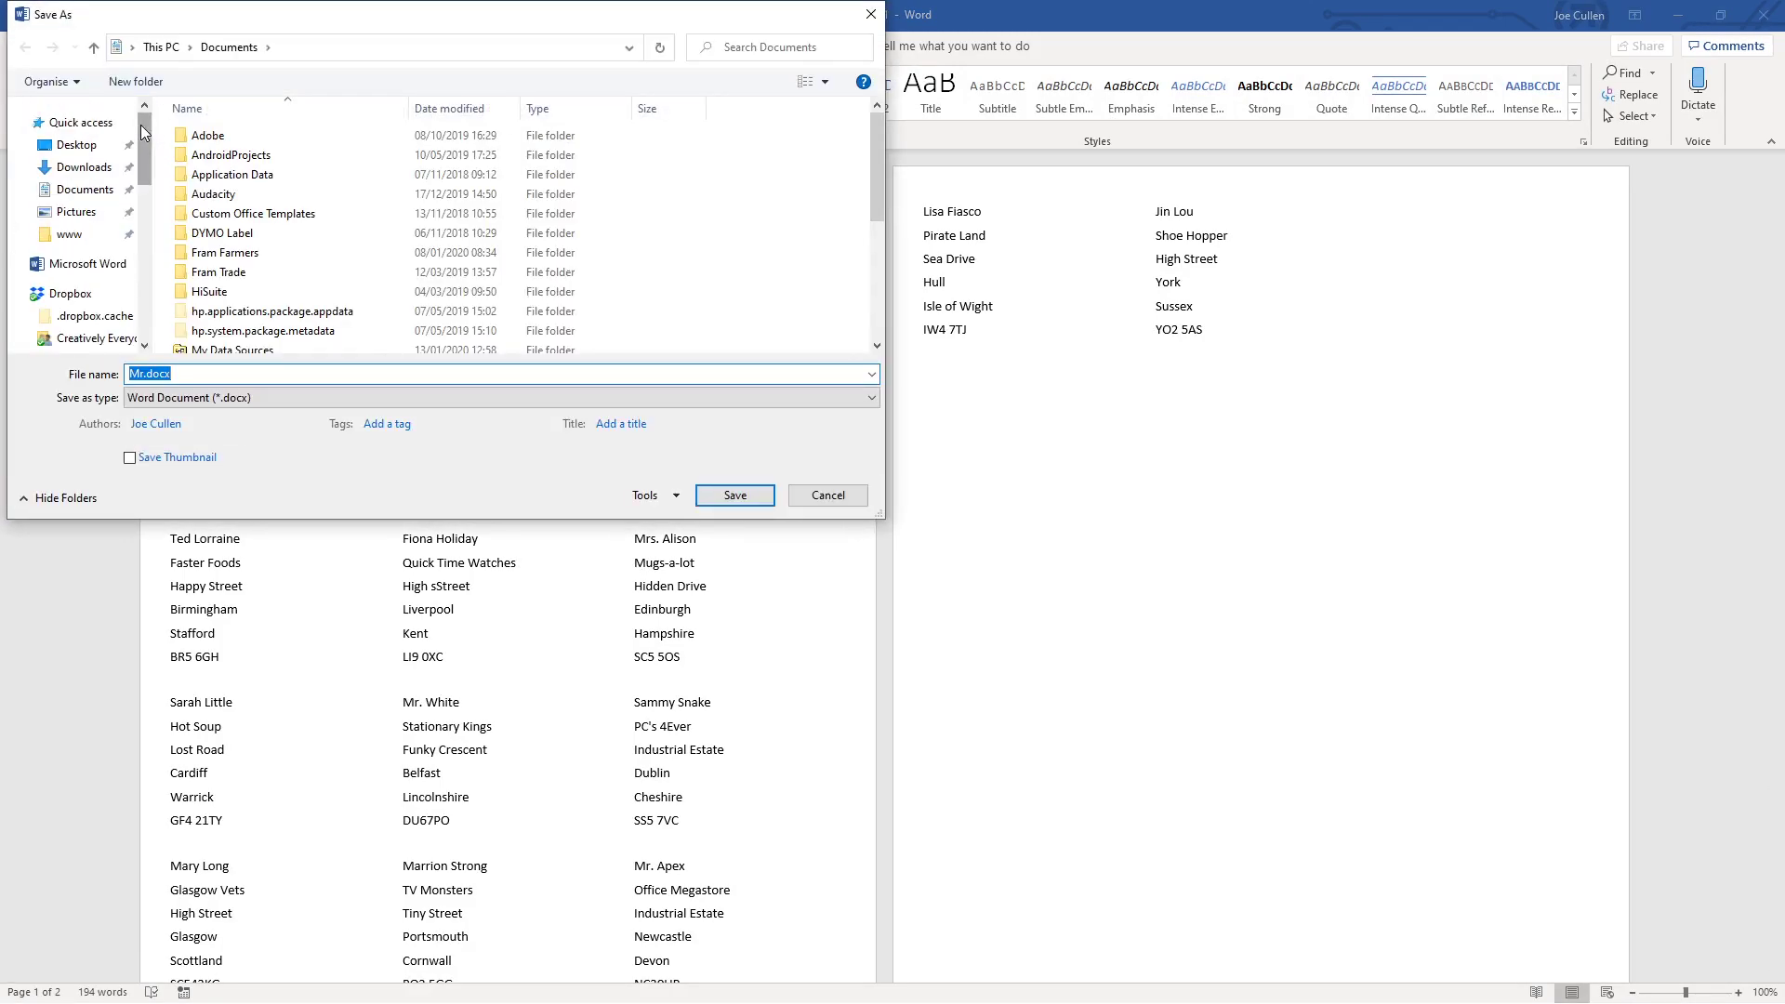
left_click(75, 144)
left_click(140, 374)
double_click(136, 374)
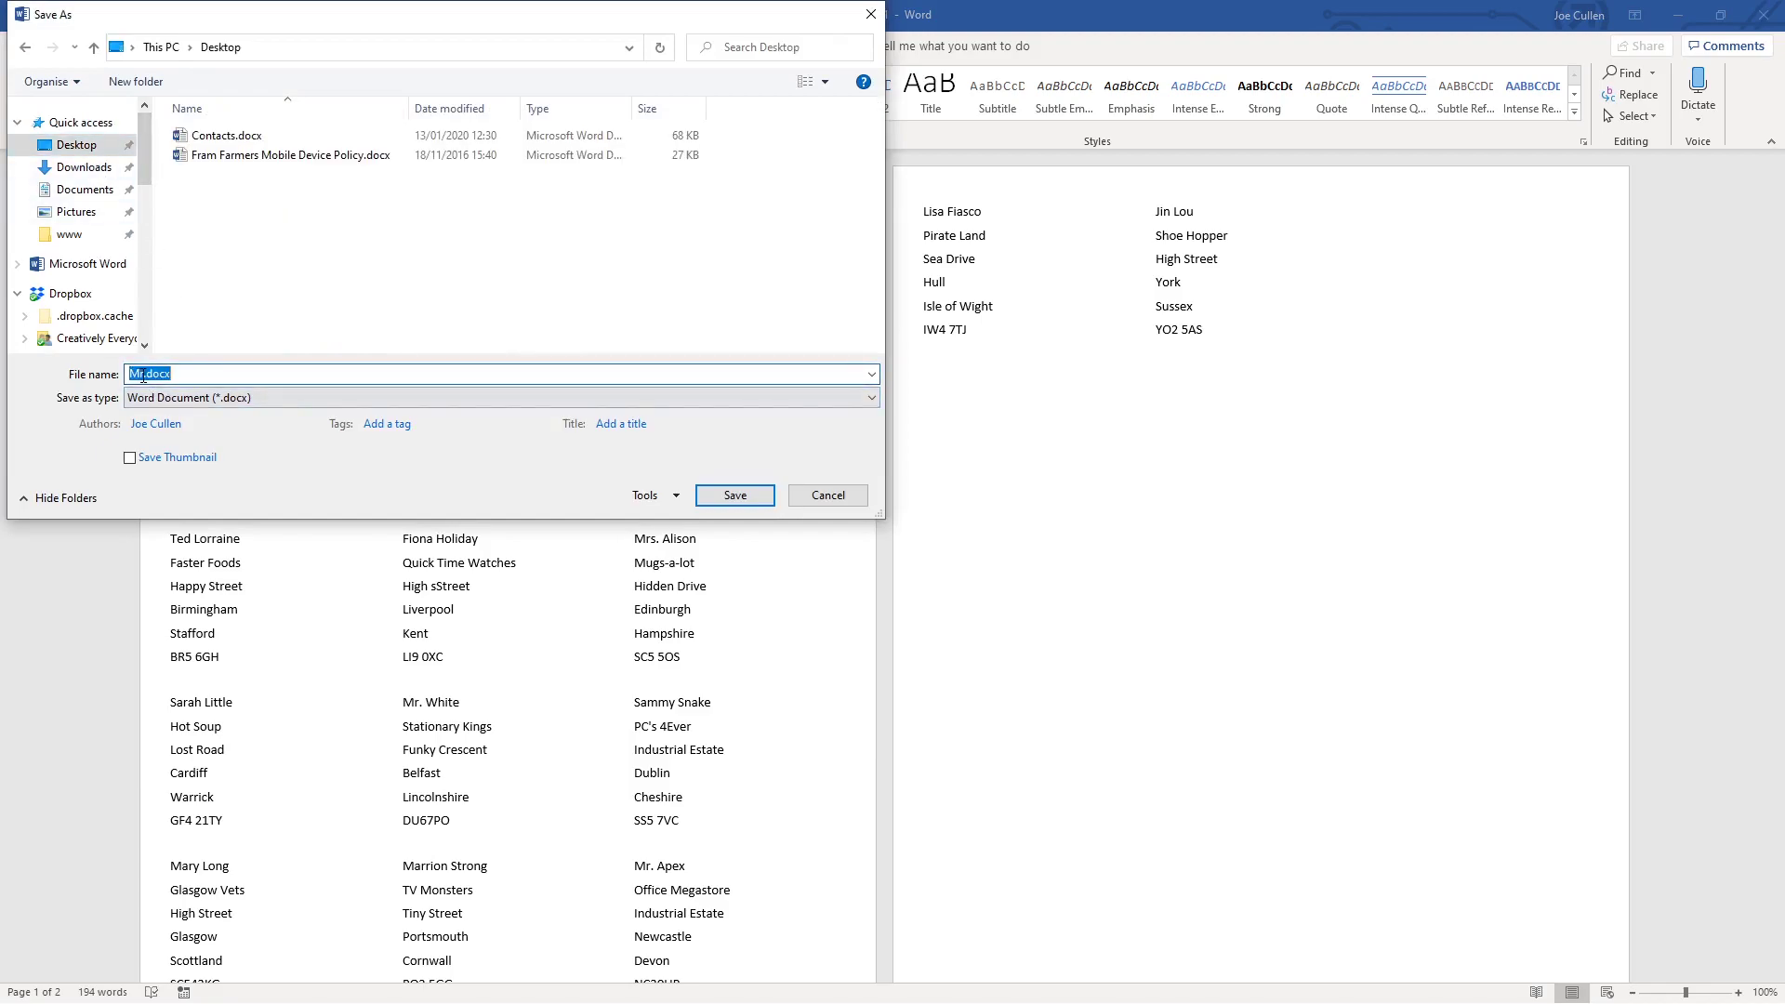
left_click(223, 136)
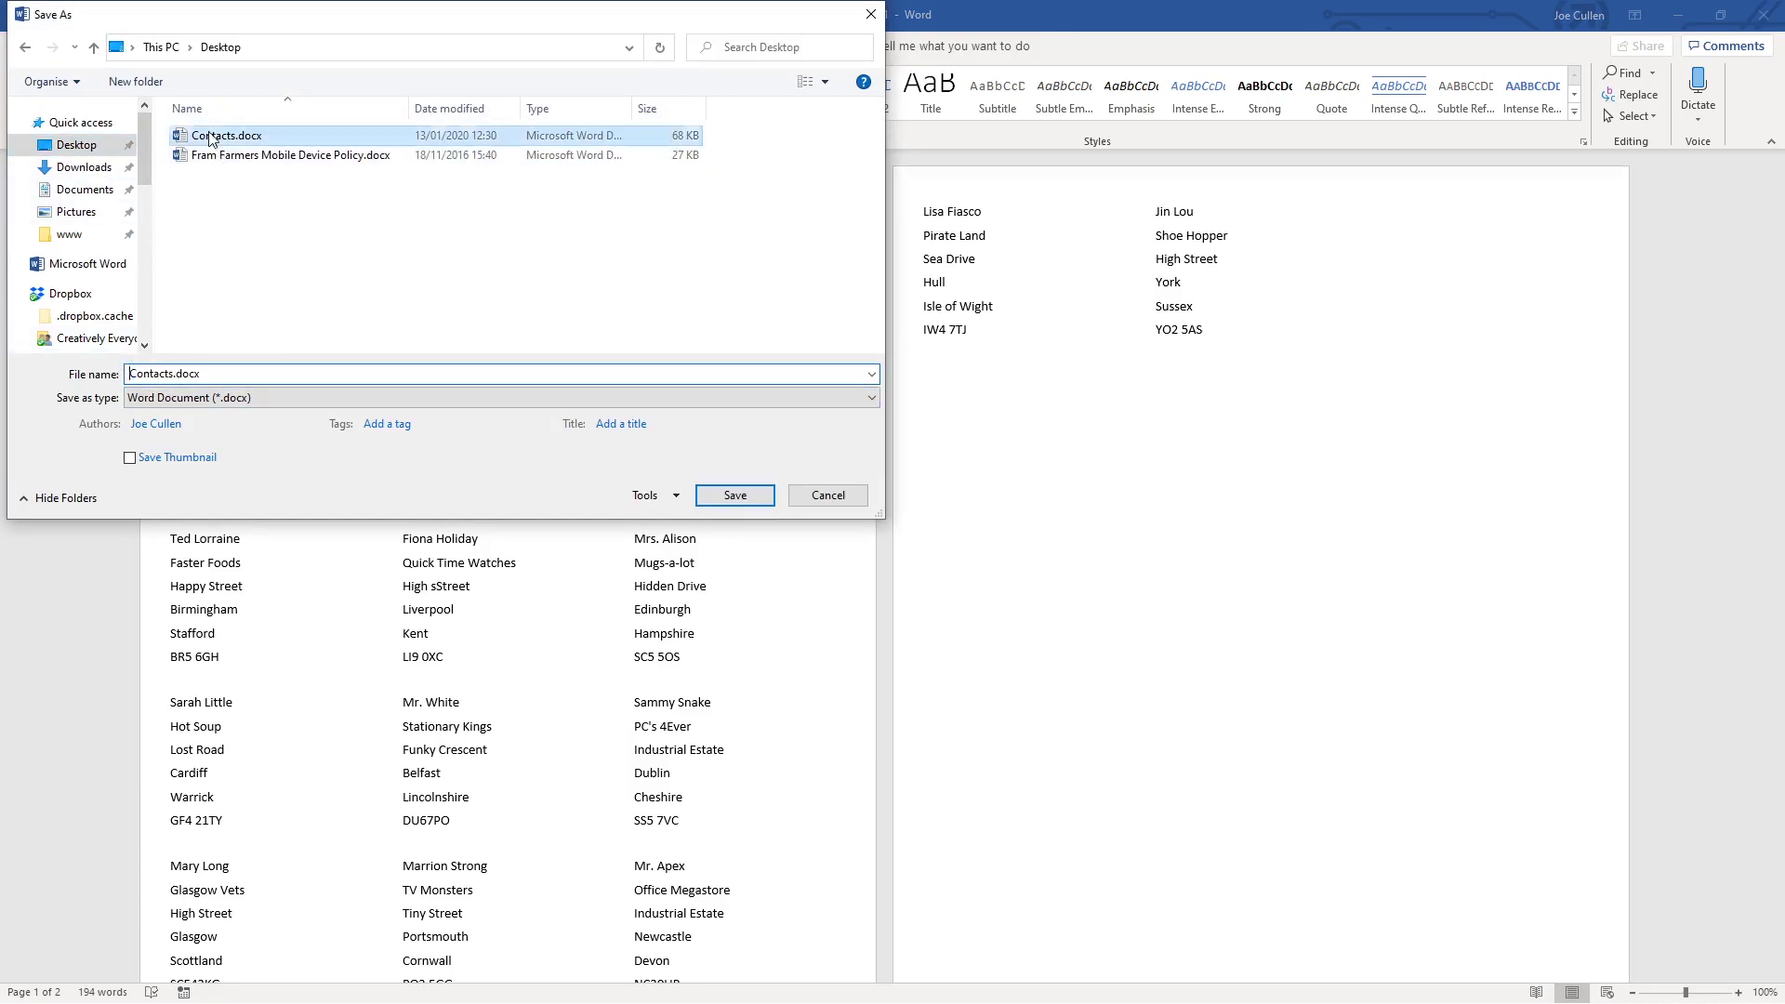
left_click(735, 494)
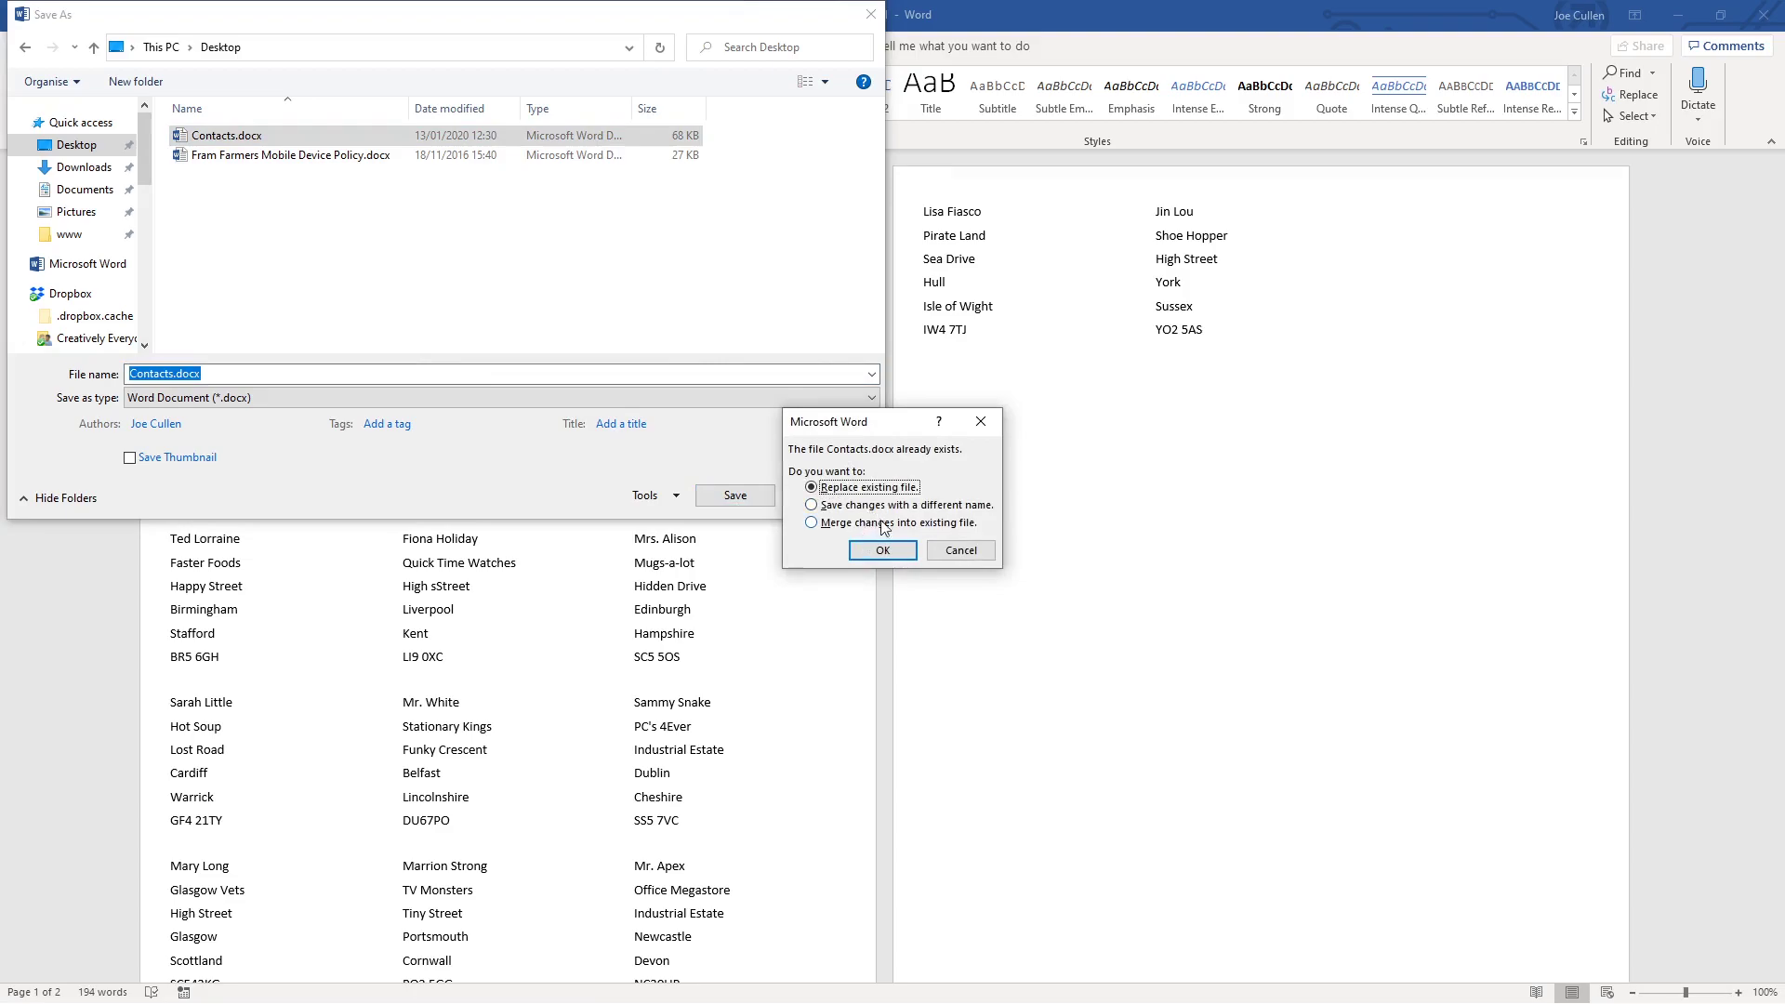
left_click(884, 549)
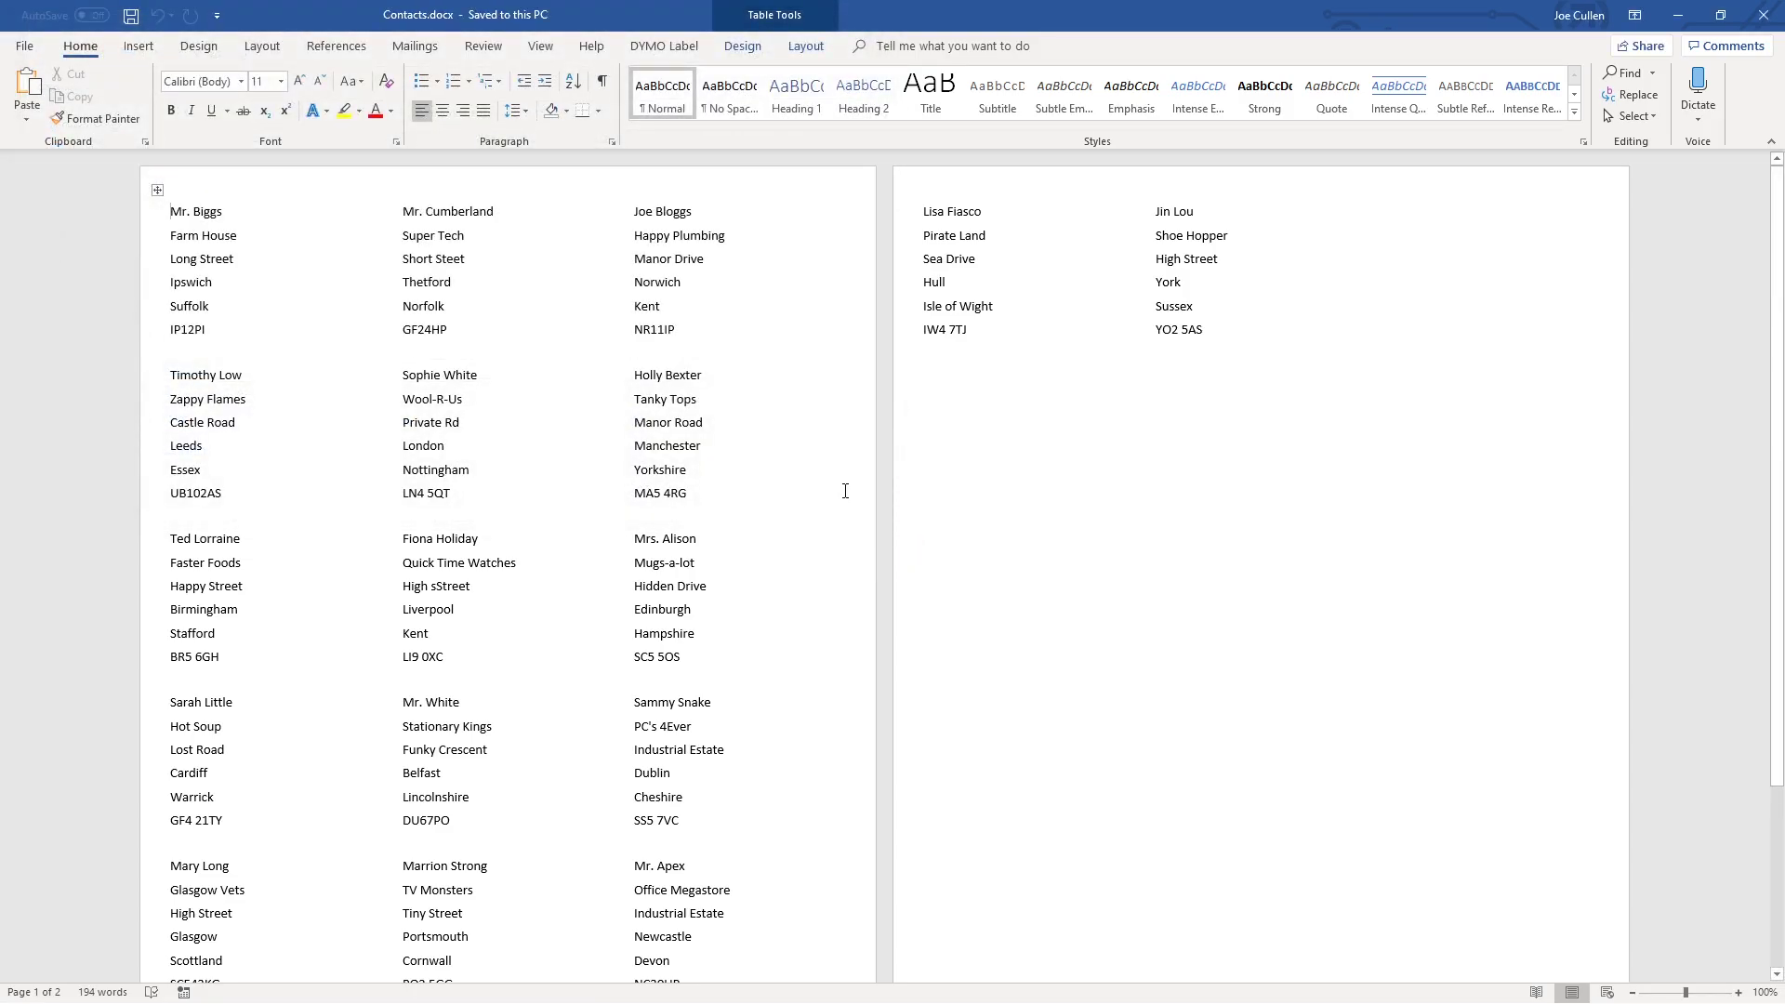